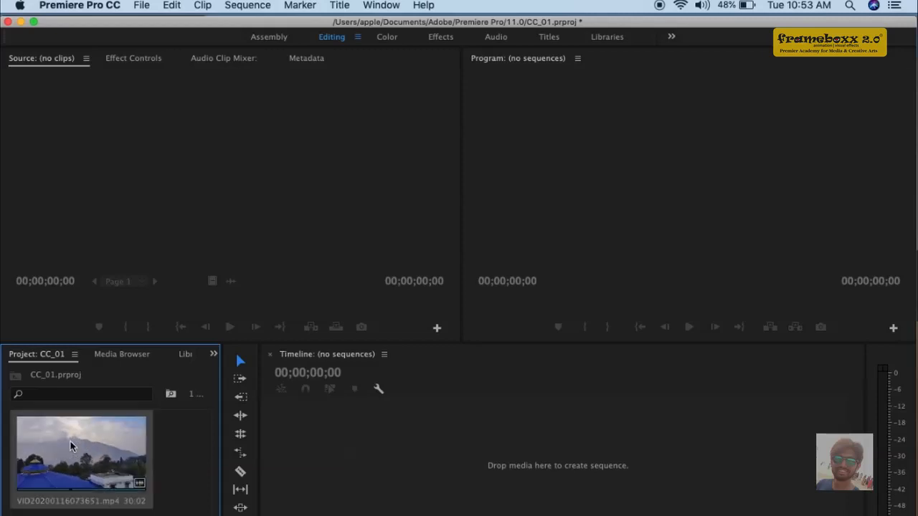
Step: Load VID20200116073651.mp4 in the source monitor, play it and scrub through to about 00:00:06:10
double_click(72, 446)
left_click_drag(188, 300, 3, 302)
left_click(230, 328)
left_click(231, 328)
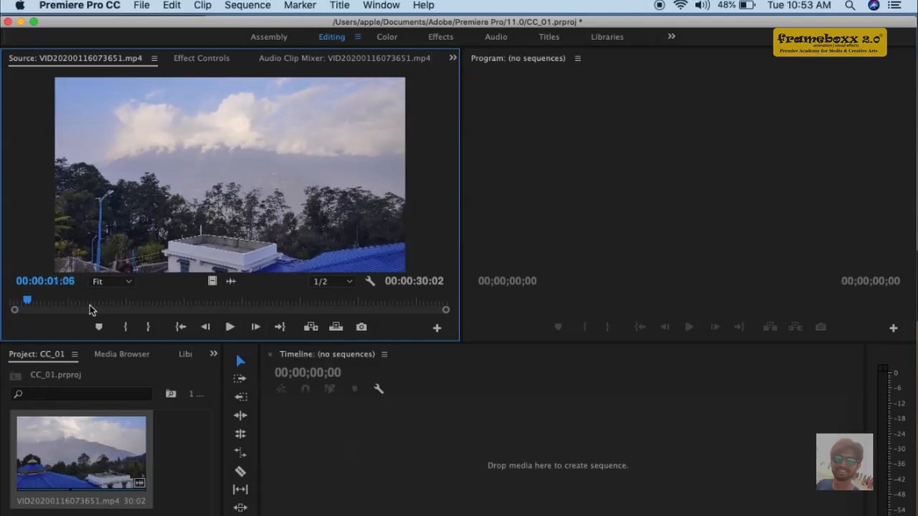
left_click(88, 302)
mouse_move(98, 301)
left_mouse_down()
mouse_move(227, 308)
mouse_move(32, 309)
mouse_move(102, 309)
left_mouse_up()
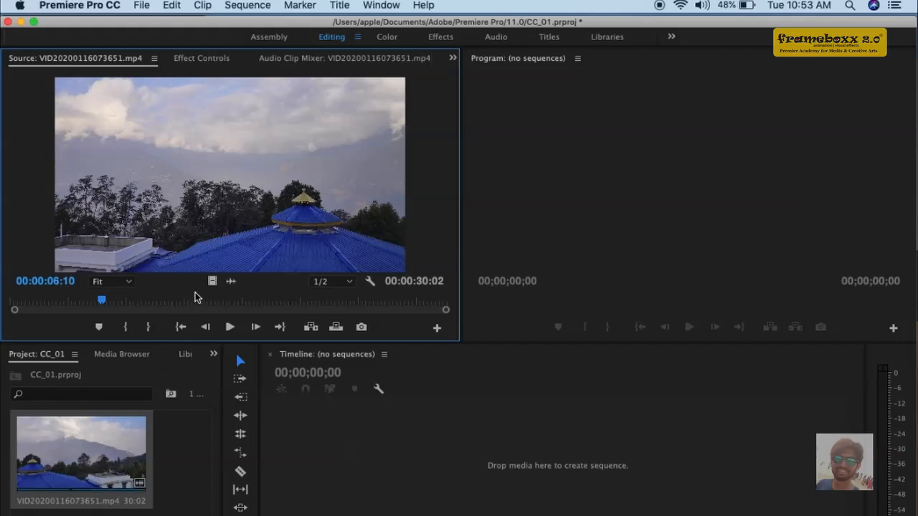
Step: Create a sequence from only the video of the source clip and play its first seconds
left_click_drag(212, 283, 305, 445)
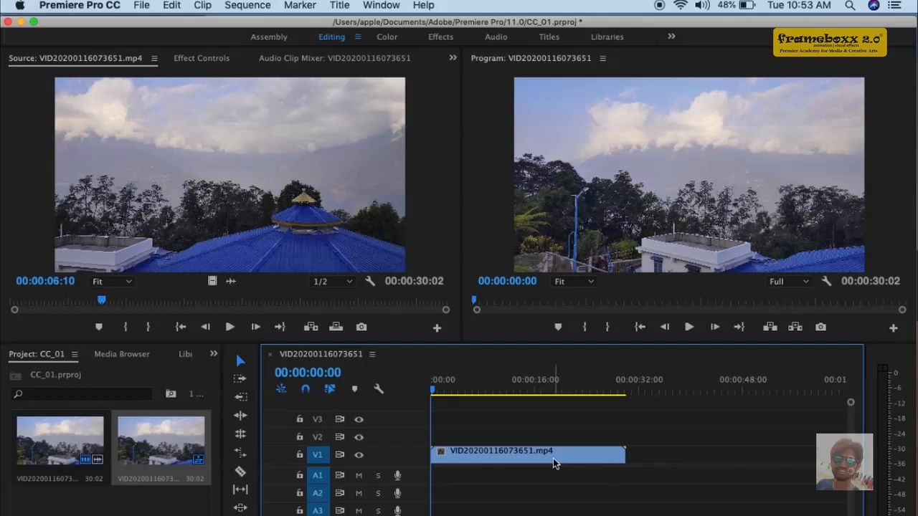
key("space")
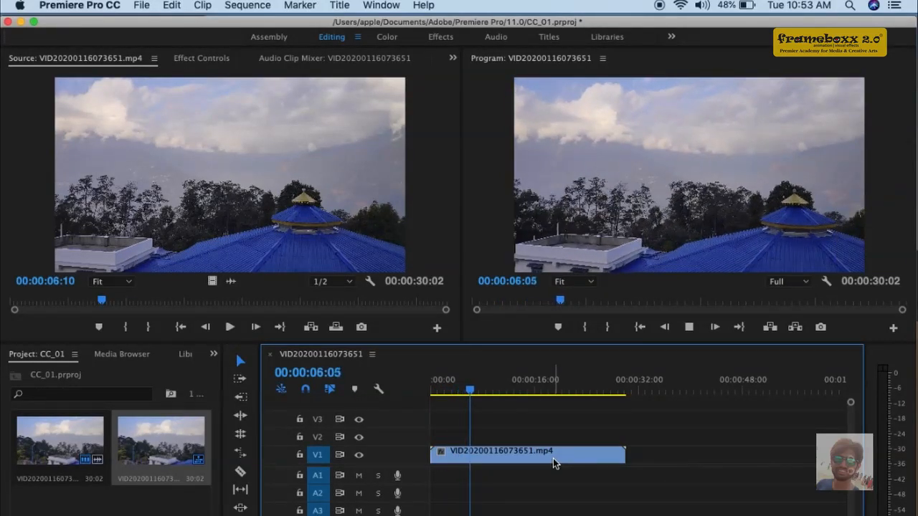
key("space")
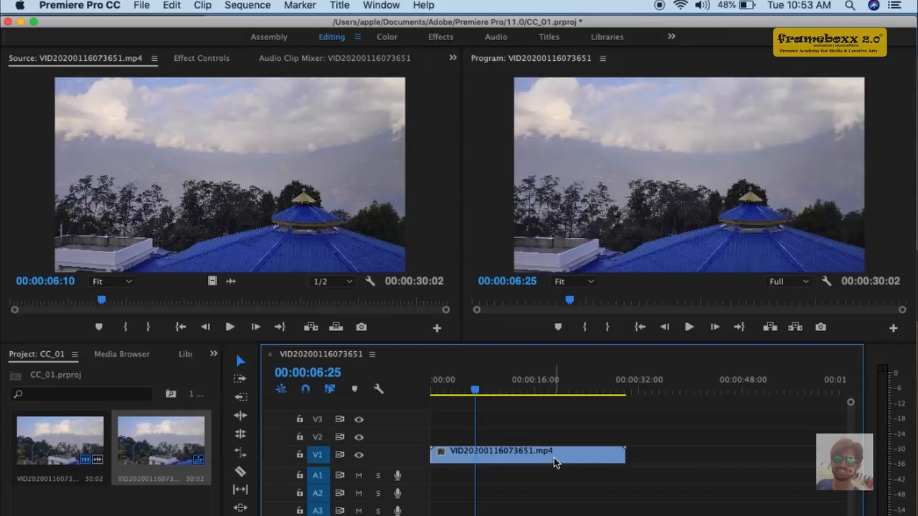
Step: Set the program monitor's playback resolution to 1/4, play the sequence again and return the playhead to about 00:00:04:22
left_click(802, 283)
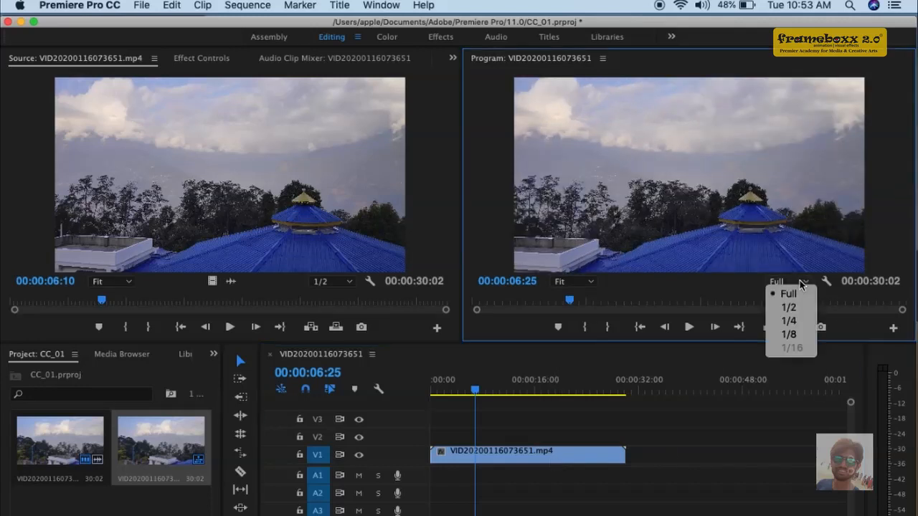
left_click(795, 323)
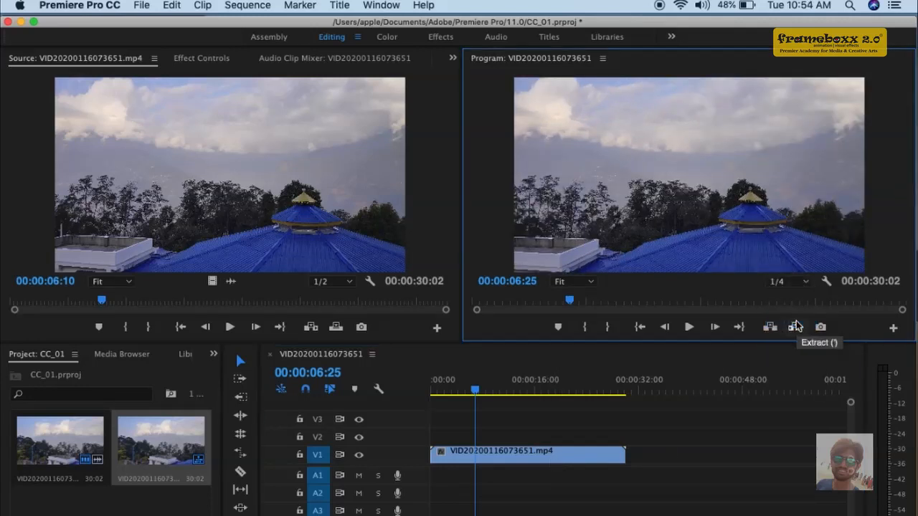
key("space")
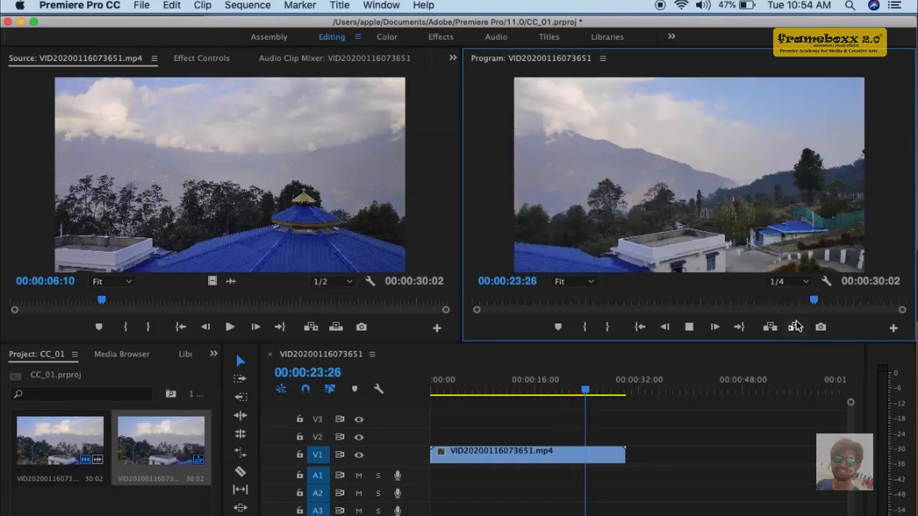
key("space")
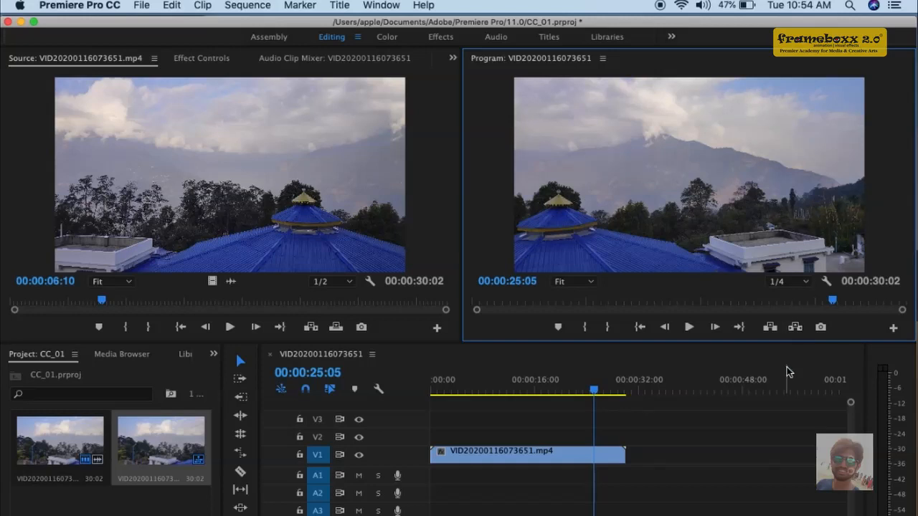
left_click_drag(590, 405, 458, 400)
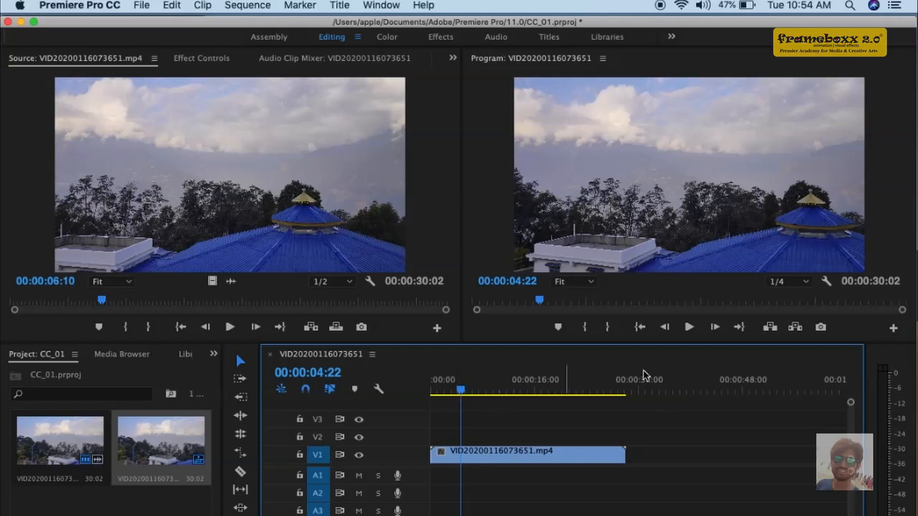
Step: Switch to the Color workspace, select the clip on V1 and expand the Basic Correction section for it
left_click(386, 38)
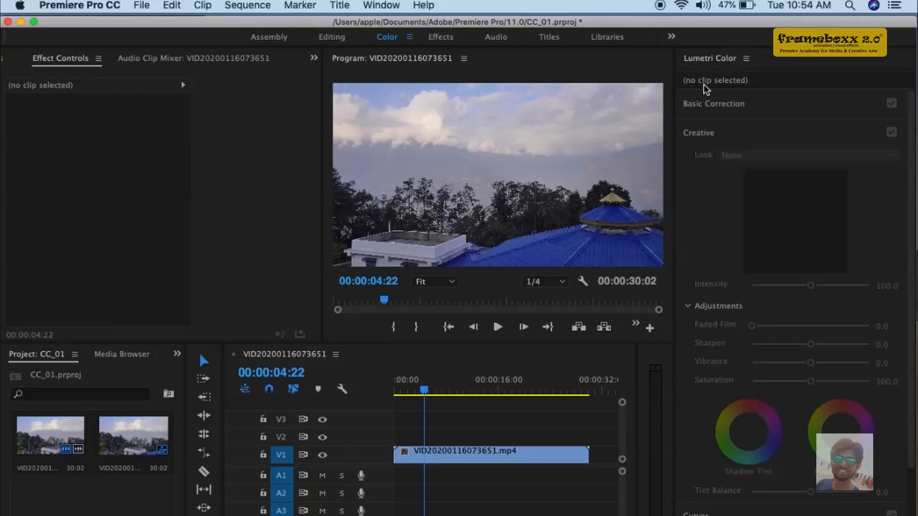
left_click(722, 109)
left_click(714, 105)
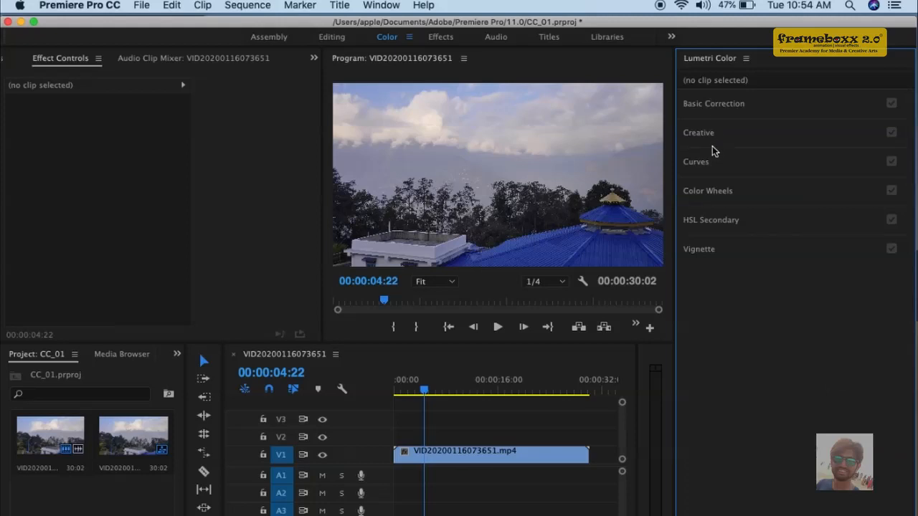
left_click(474, 454)
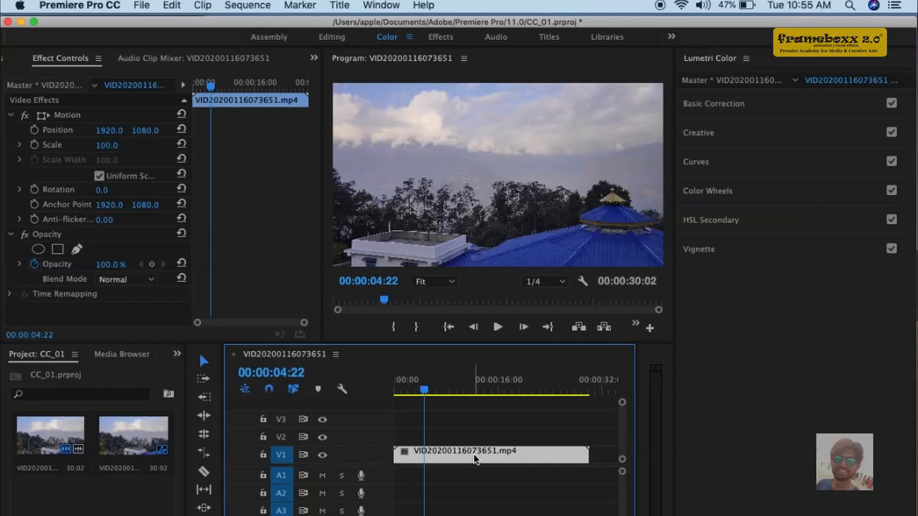
left_click(746, 108)
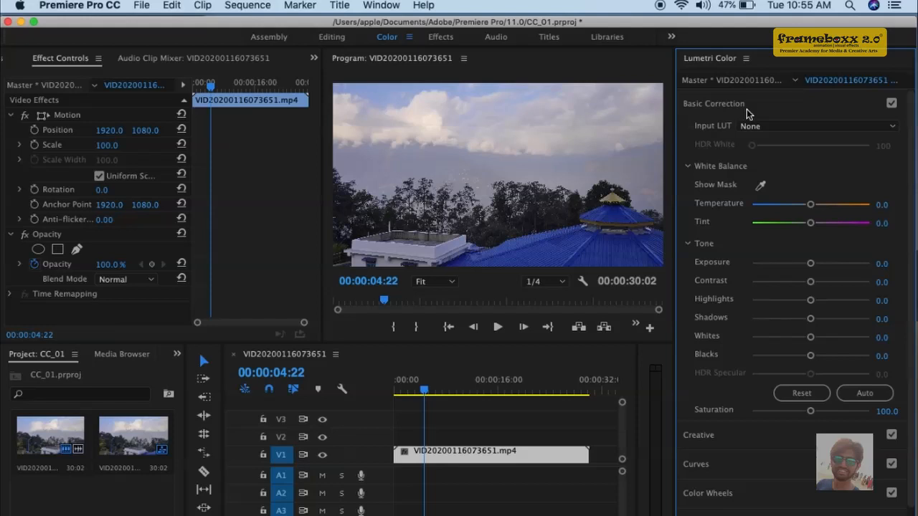
Step: At 00:00:04:29, try warm and cool white balances, then set the clip's temperature to about -57.3 and tint to about -24.4
left_click_drag(463, 304, 590, 304)
left_click_drag(395, 301, 386, 303)
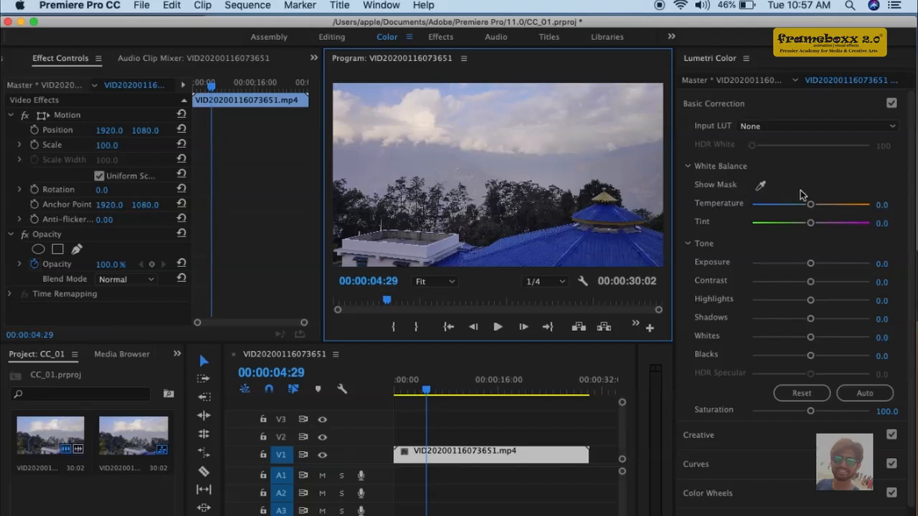
left_click_drag(810, 205, 851, 208)
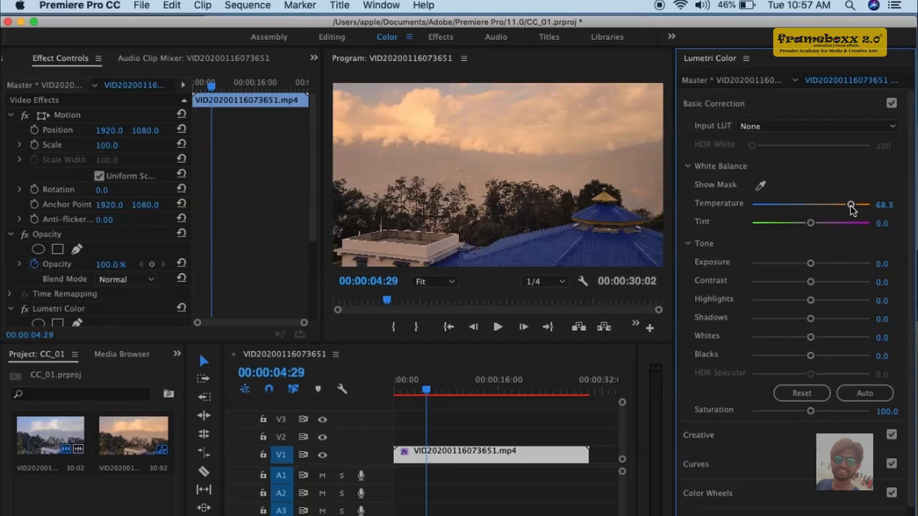
left_click(776, 205)
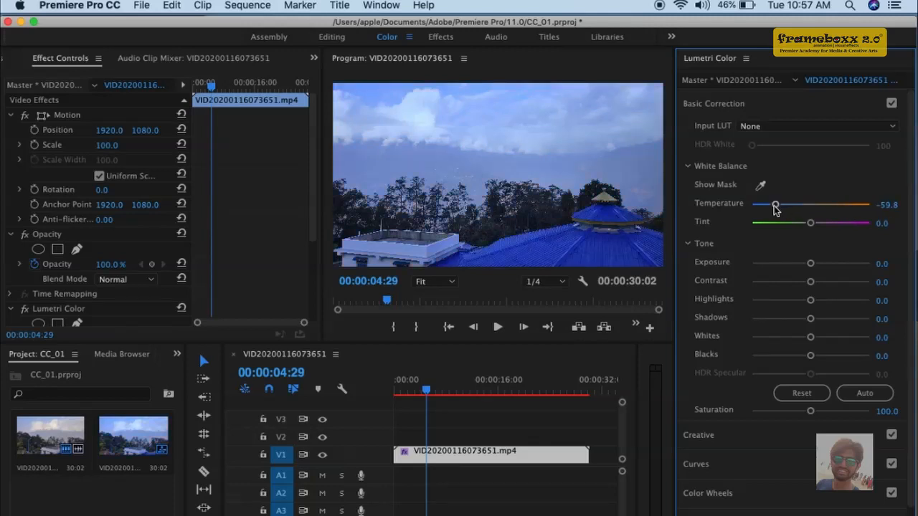
left_click_drag(776, 210, 780, 207)
left_click_drag(779, 209, 753, 208)
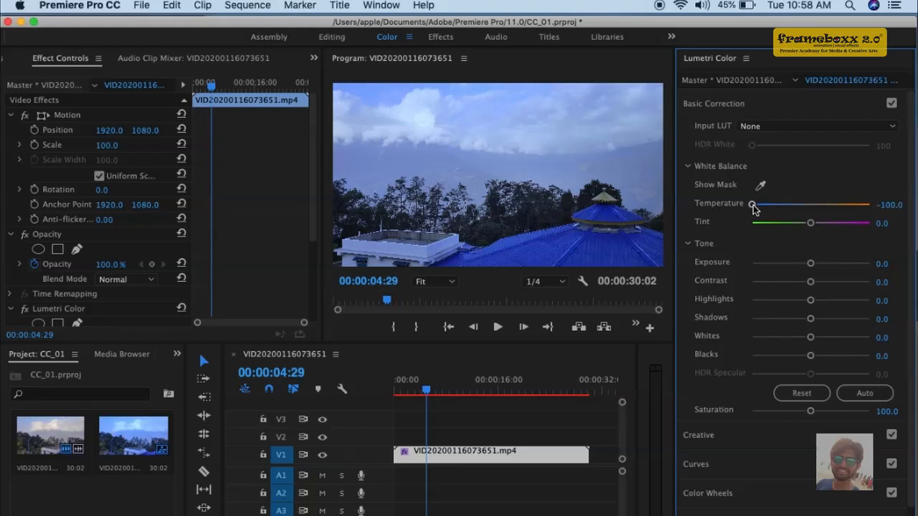
left_click_drag(753, 208, 791, 208)
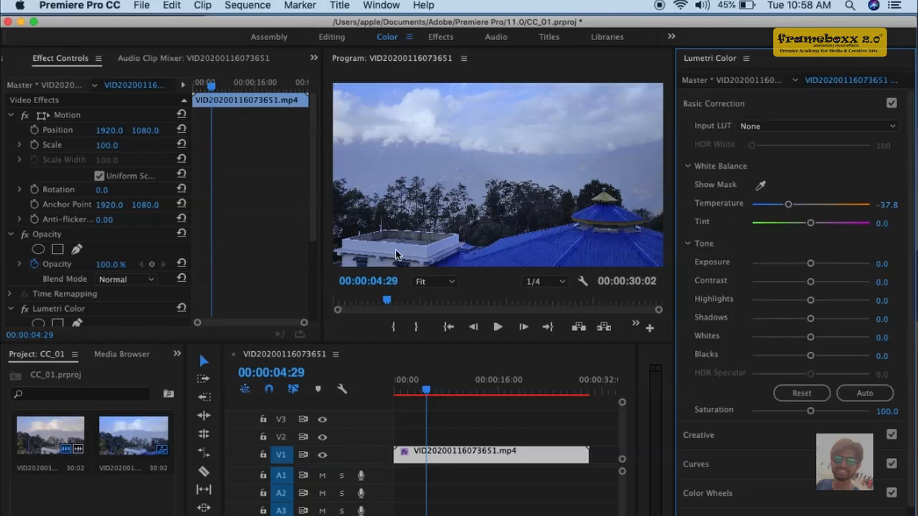
left_click_drag(765, 205, 747, 205)
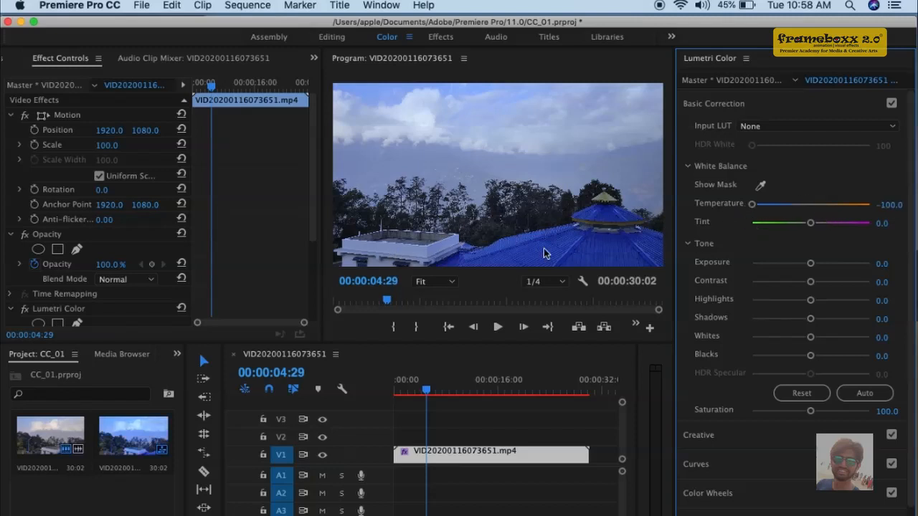
left_click_drag(752, 205, 788, 207)
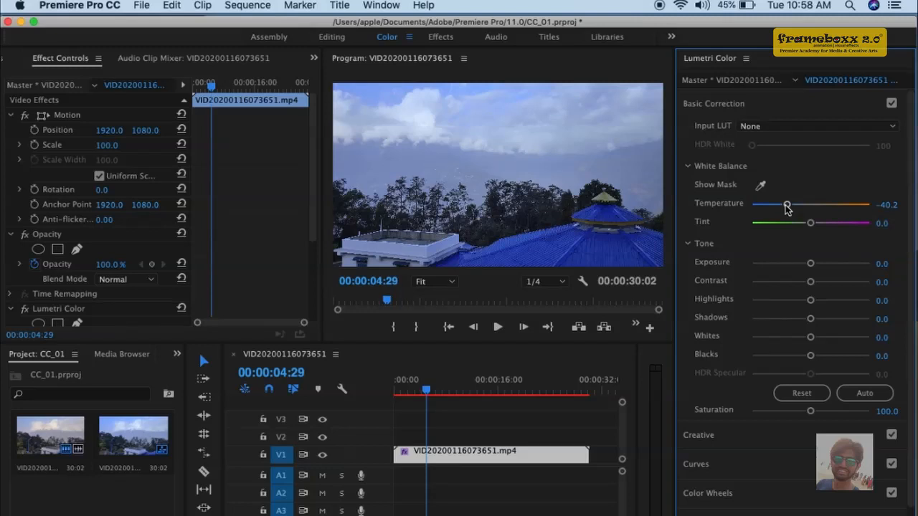
left_click_drag(786, 206, 778, 207)
left_click_drag(810, 222, 801, 227)
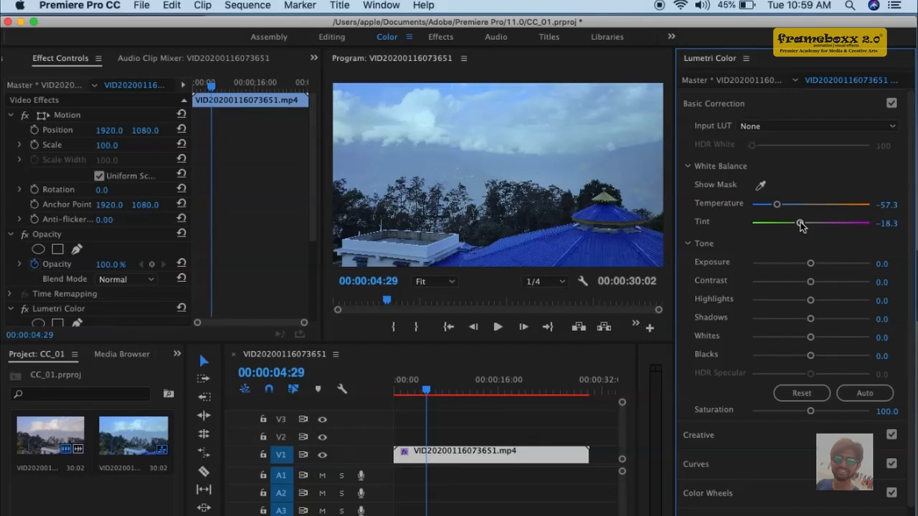
left_click_drag(801, 225, 796, 227)
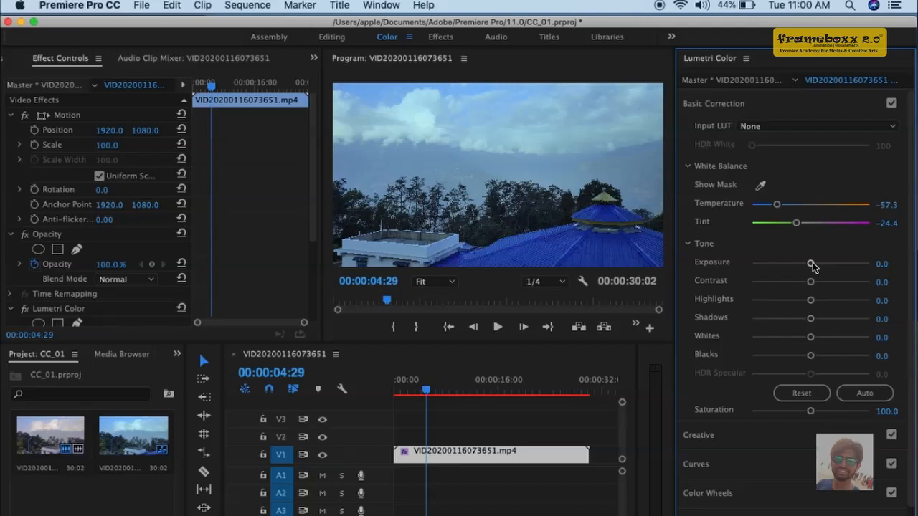
Step: Try brighter and darker exposures on the clip, then set exposure to about -0.2 and contrast to about 14.6
left_click_drag(812, 266, 821, 268)
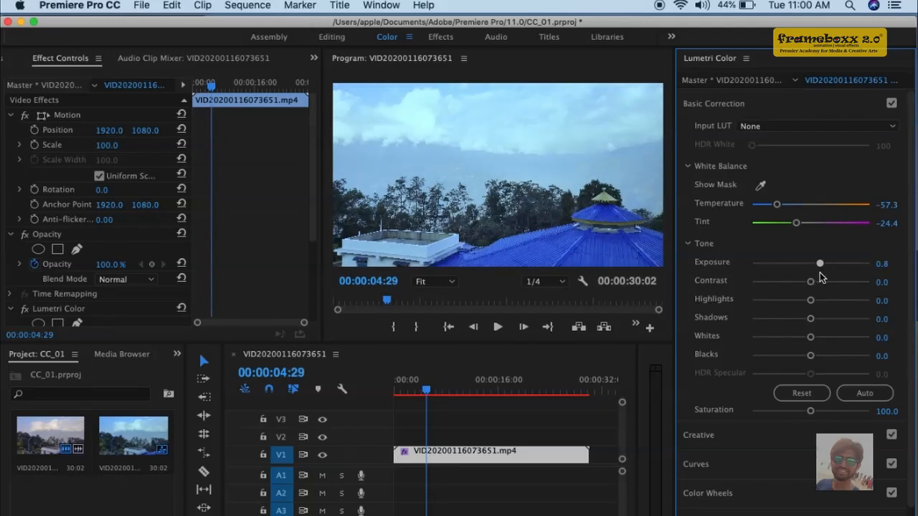
mouse_move(820, 273)
left_mouse_down()
mouse_move(795, 277)
mouse_move(803, 277)
left_mouse_up()
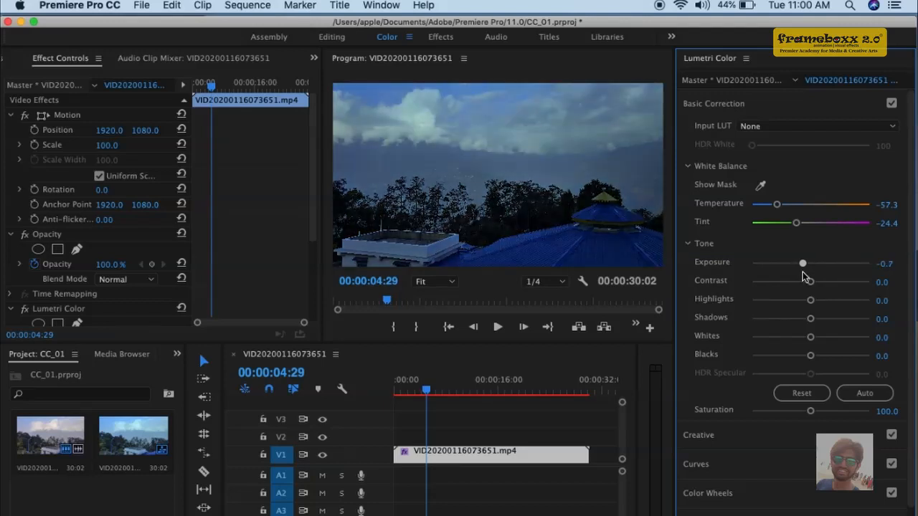
left_click_drag(804, 276, 806, 278)
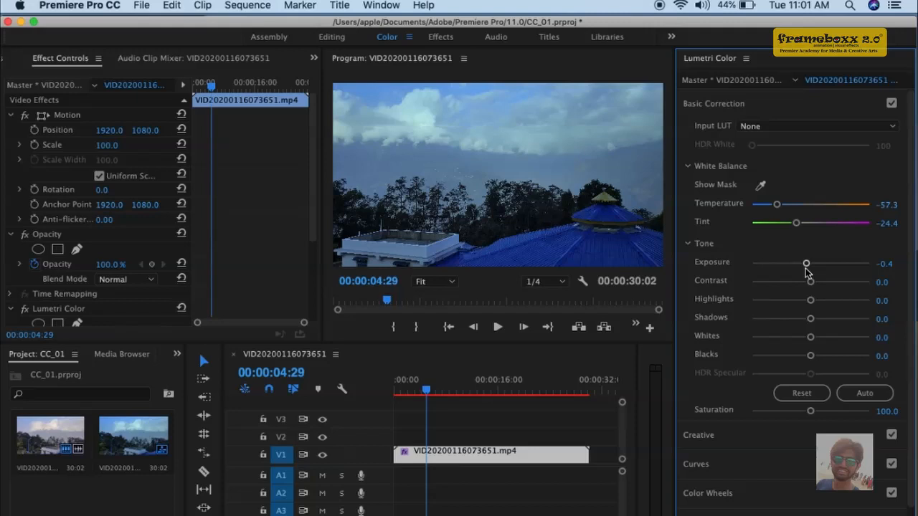
left_click_drag(810, 282, 818, 287)
left_click_drag(816, 287, 808, 268)
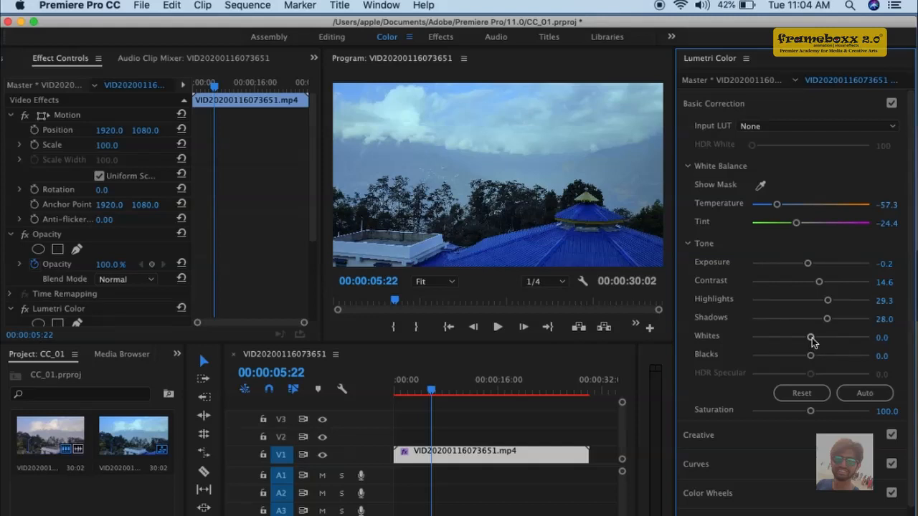
Step: Set the clip's whites to about 28.0 and return blacks to 0.0 after trying about 96.3 and -30.5
left_click(868, 337)
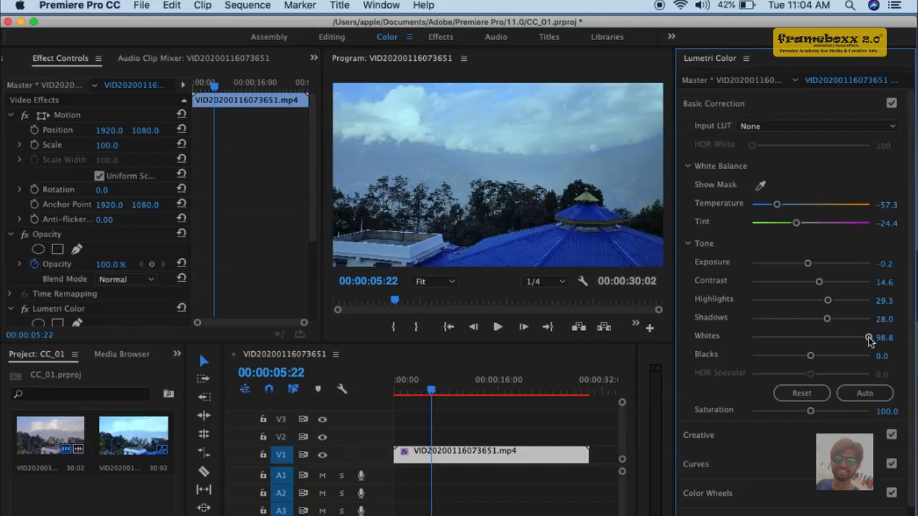
left_click_drag(869, 338, 868, 359)
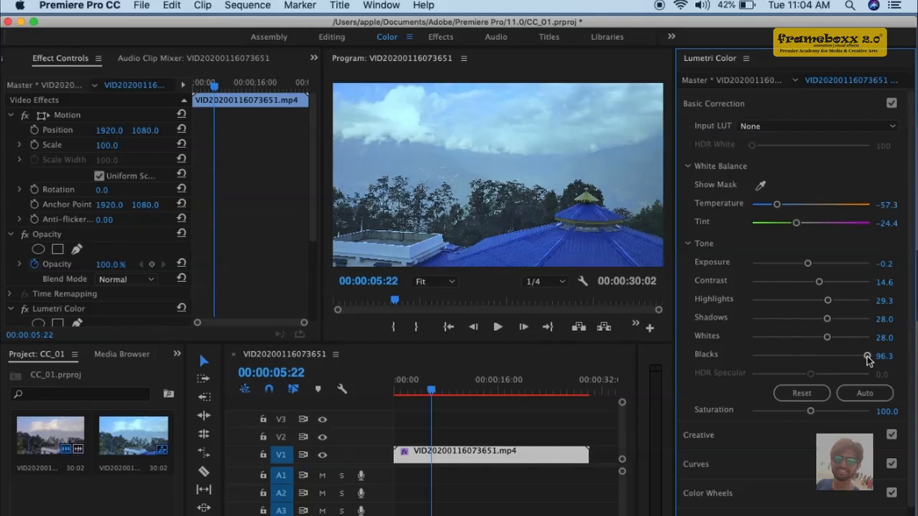
left_click_drag(867, 357, 793, 357)
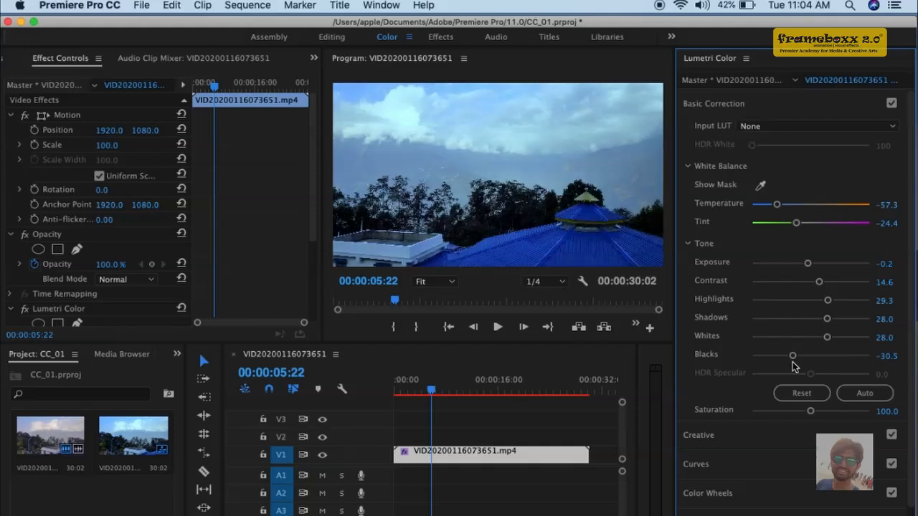
left_click_drag(793, 359, 812, 361)
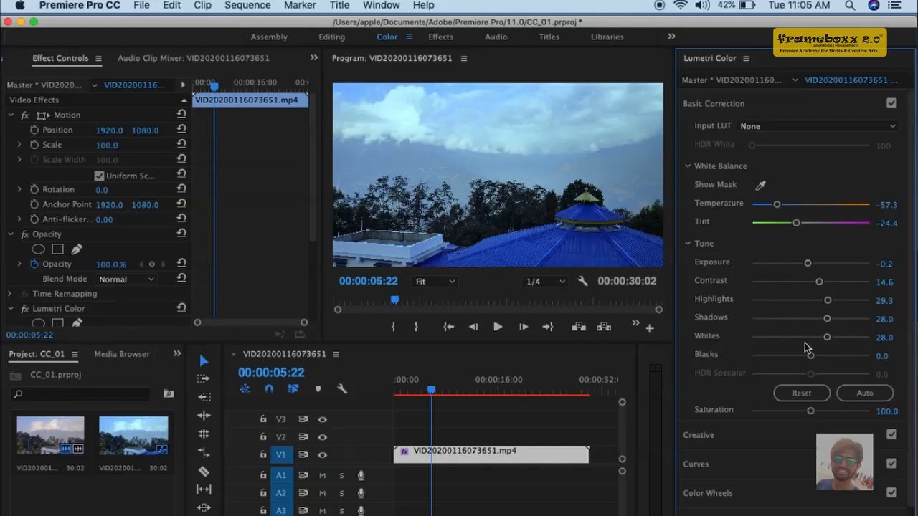
Step: Expand the Creative section, try a higher look intensity and restore the intensity to 100.0
scroll(791, 393, "down", 2)
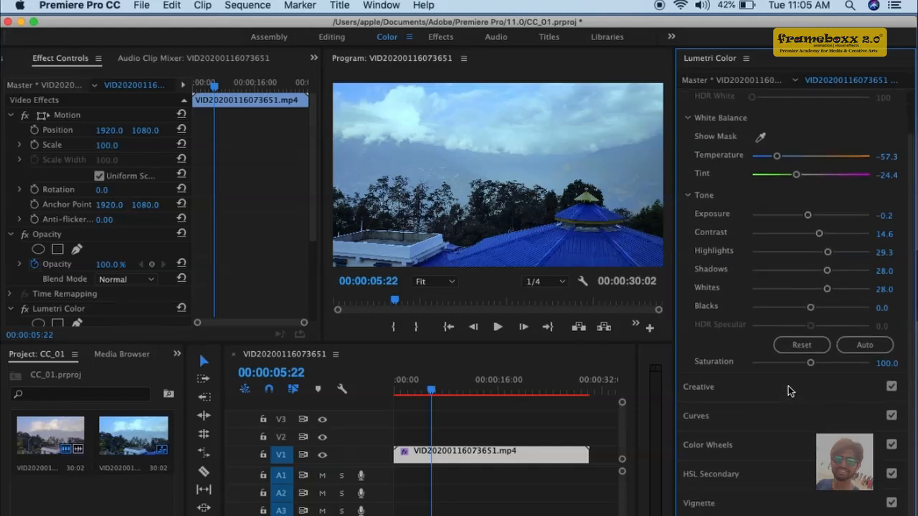
left_click(771, 386)
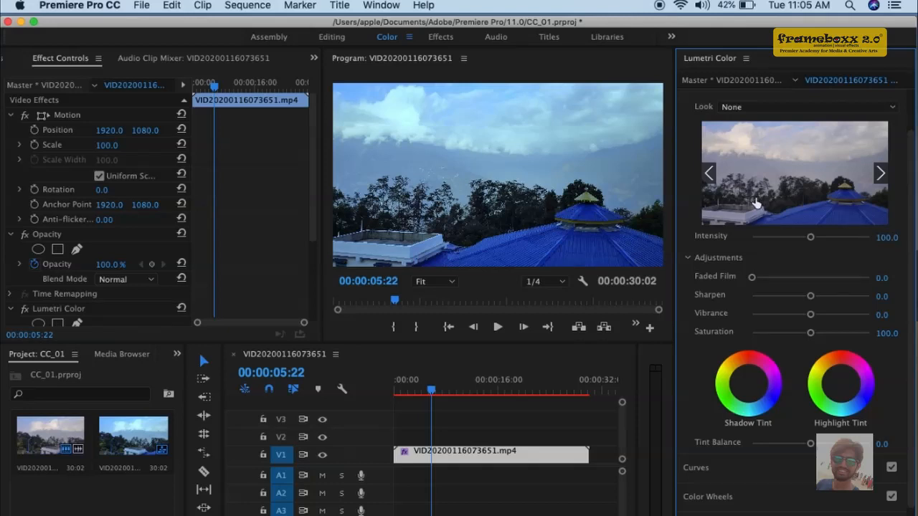
left_click_drag(811, 240, 839, 242)
left_click_drag(845, 241, 811, 244)
Step: Browse the creative look previews, including CineSpace2383sRGB6bit, and return to the original preview without applying a look
left_click(879, 175)
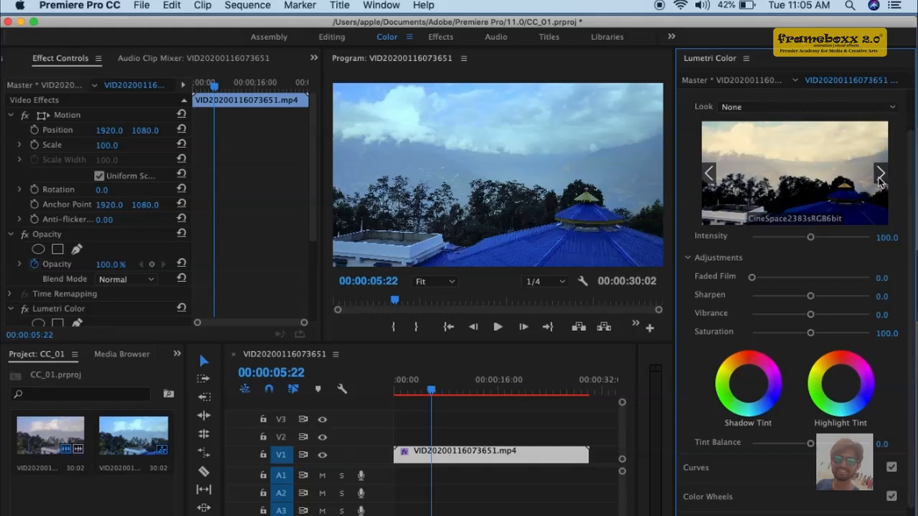
left_click(880, 175)
left_click(709, 175)
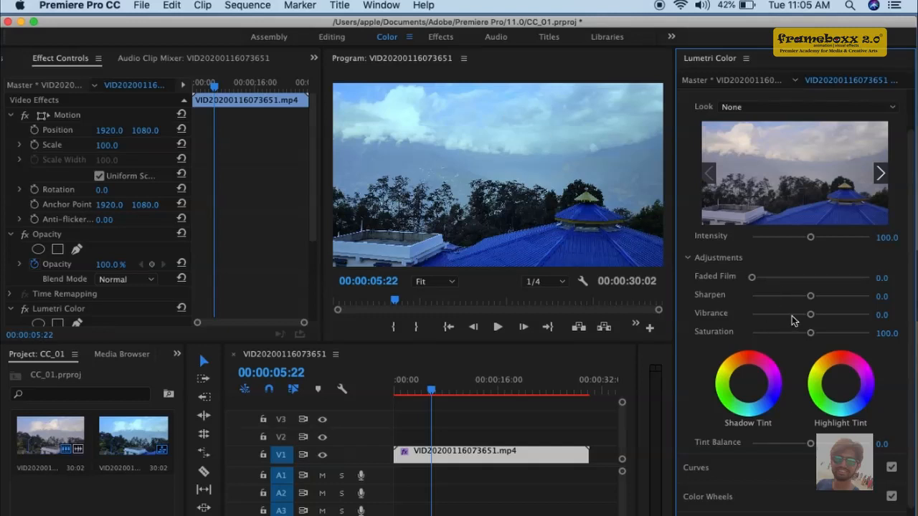
Step: Set the clip's creative vibrance to about 81.7, trying saturation at 0.0 and restoring it to 100.0
left_click_drag(811, 317, 841, 321)
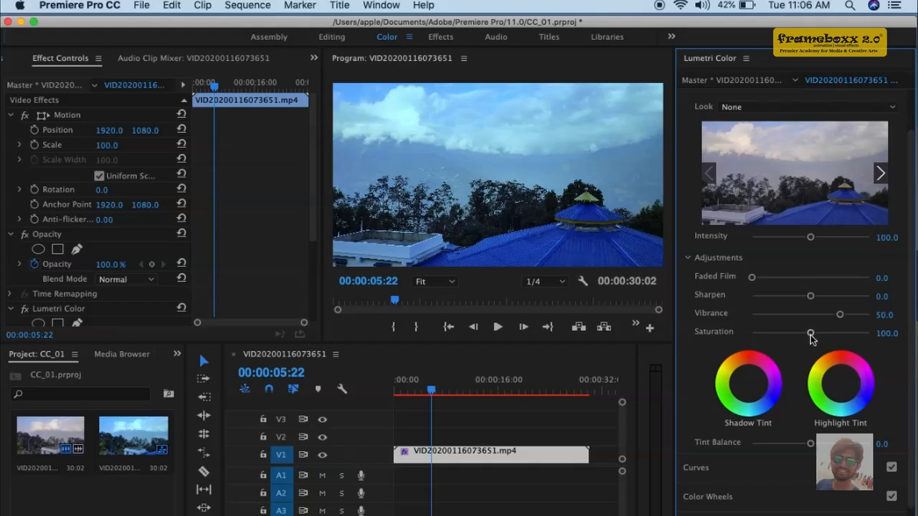
left_click_drag(810, 334, 728, 336)
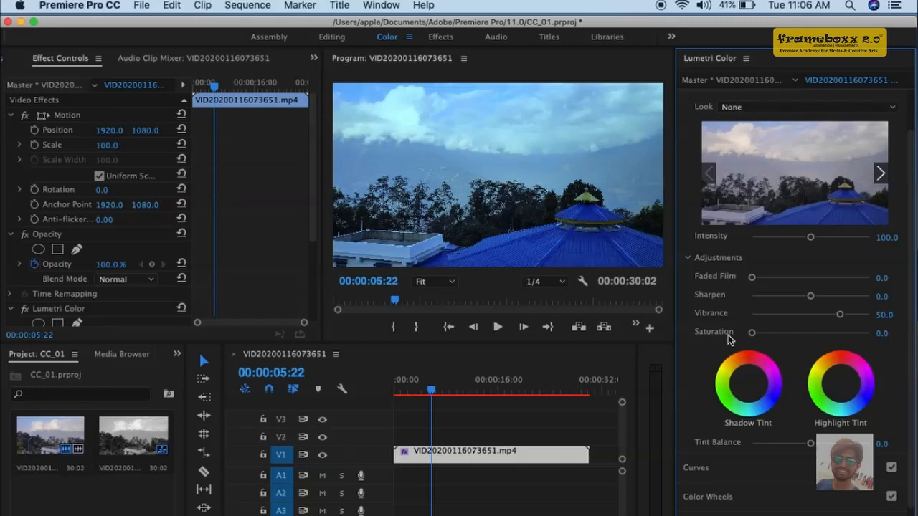
left_click(810, 333)
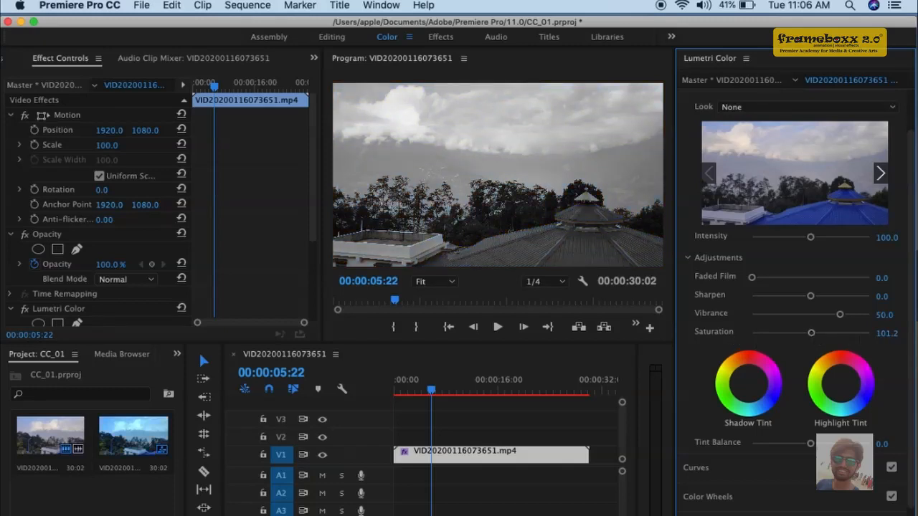
left_click(889, 329)
type("100")
key("Return")
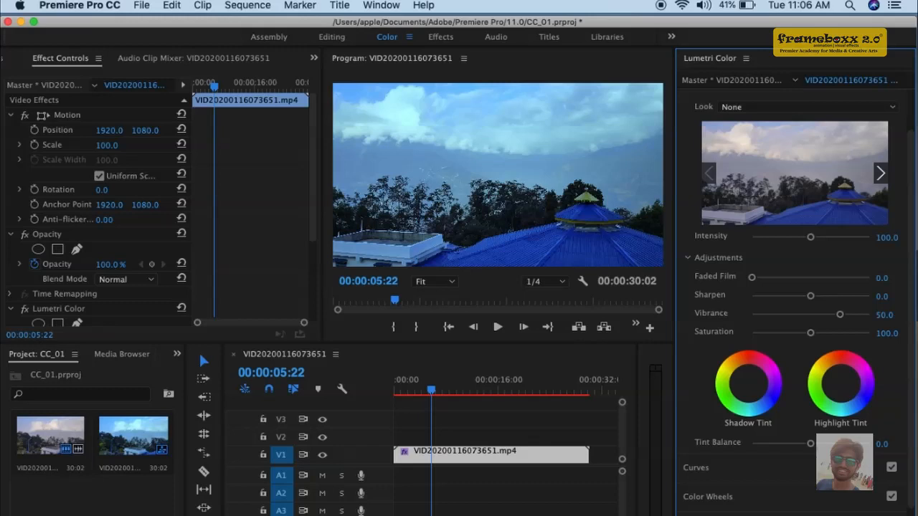
left_click(859, 314)
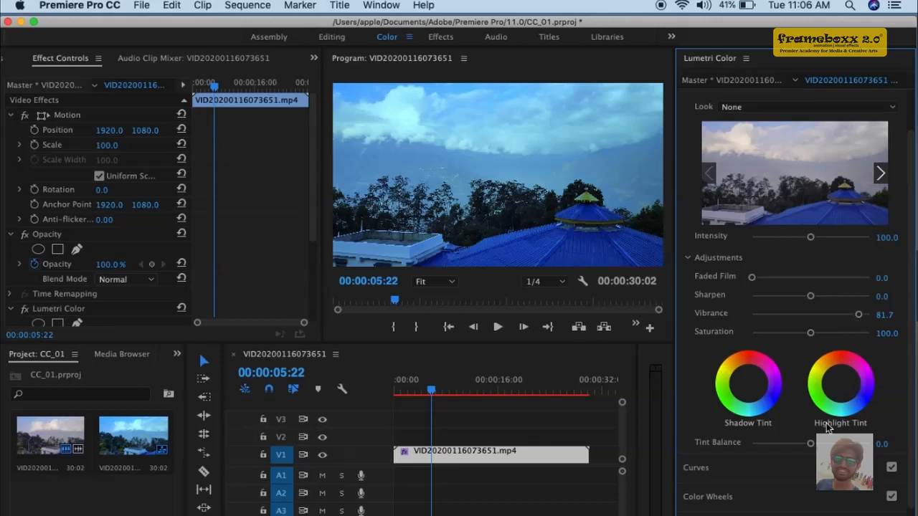
Step: Collapse the Creative section and look briefly at the RGB and hue saturation curves in the Curves section
scroll(721, 149, "up", 2)
scroll(721, 143, "up", 2)
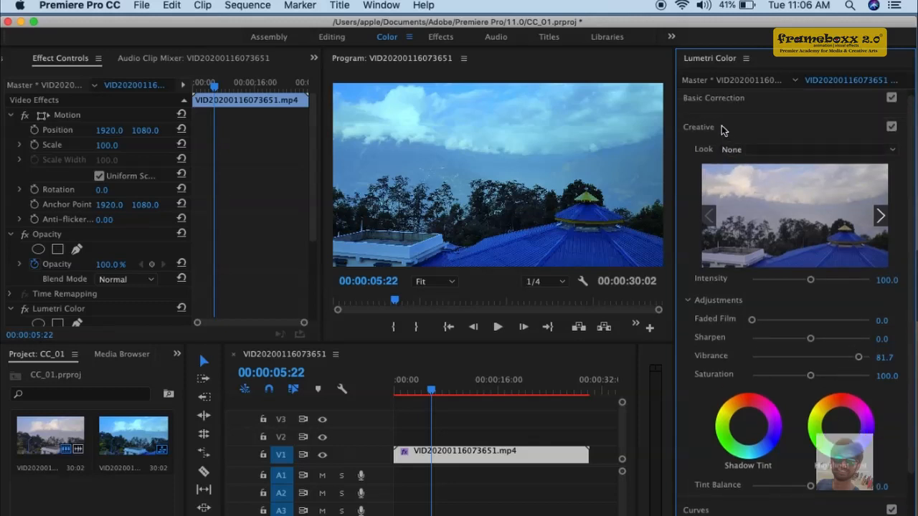
left_click(723, 128)
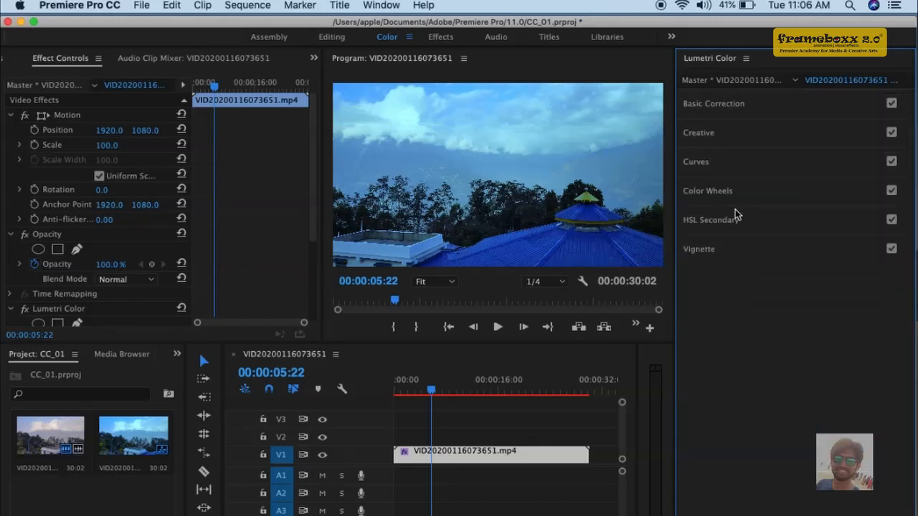
left_click(740, 162)
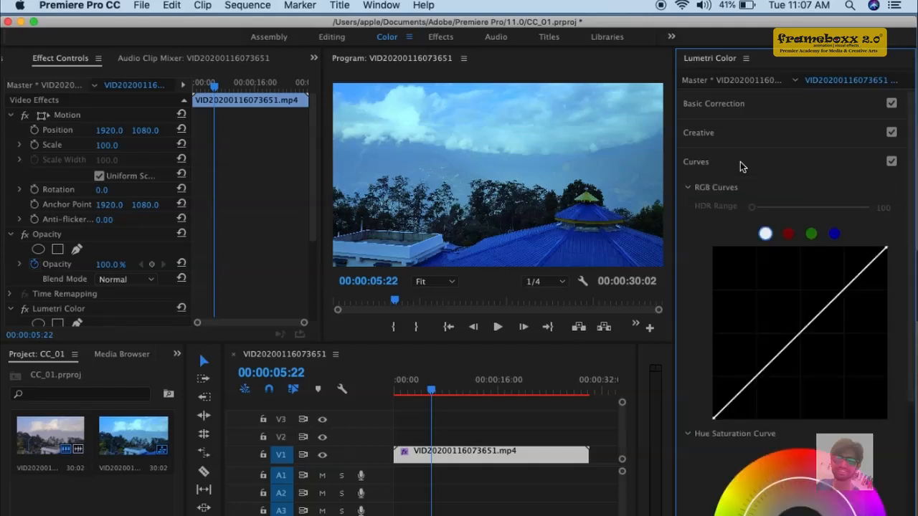
left_click(741, 161)
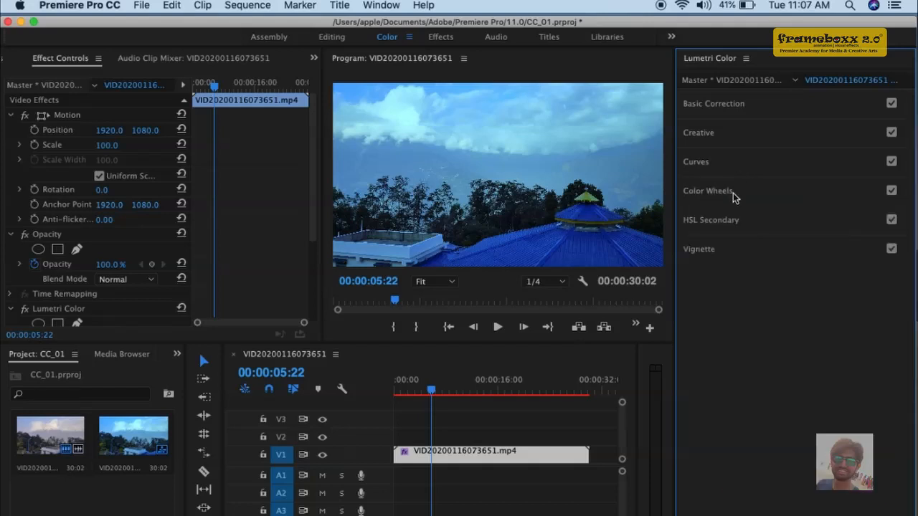
Step: Try shifting the midtones color wheel slightly toward blue
left_click(734, 193)
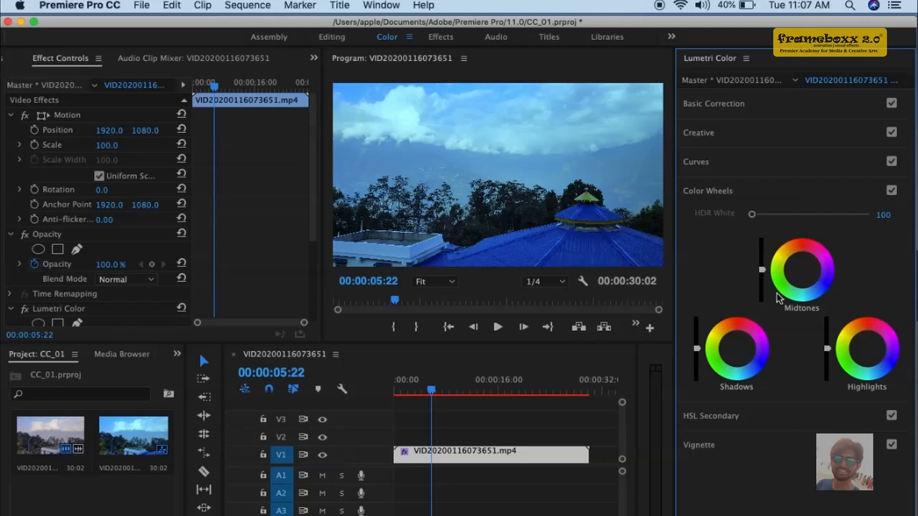
left_click(803, 270)
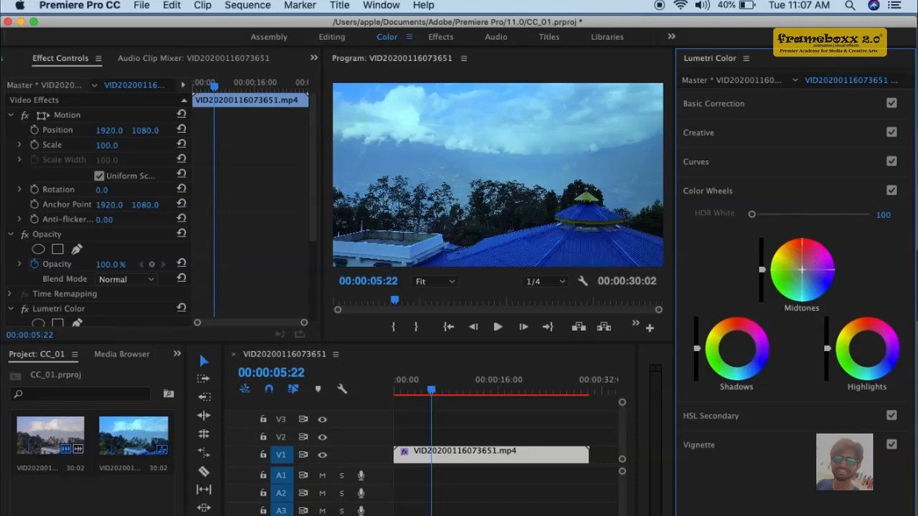
left_click_drag(802, 270, 810, 275)
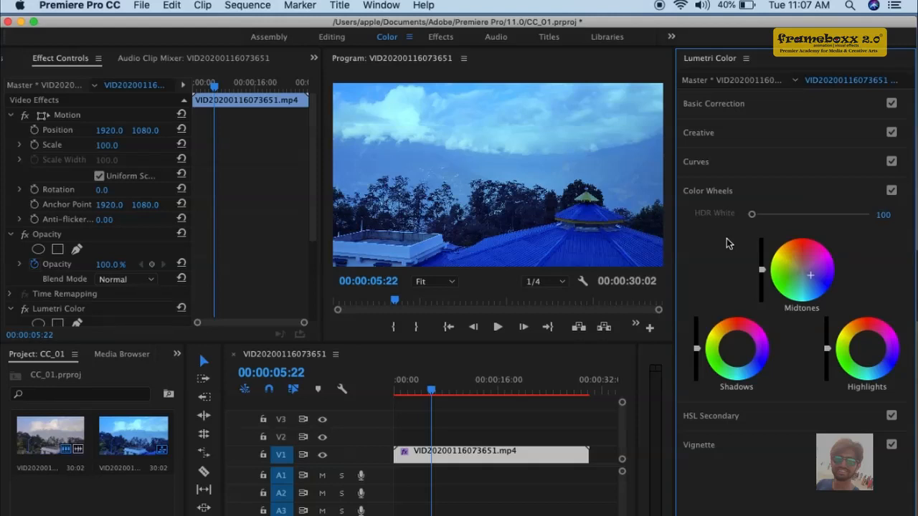
Step: Review the Basic Correction values, then reset the midtones color wheel to neutral
left_click(718, 105)
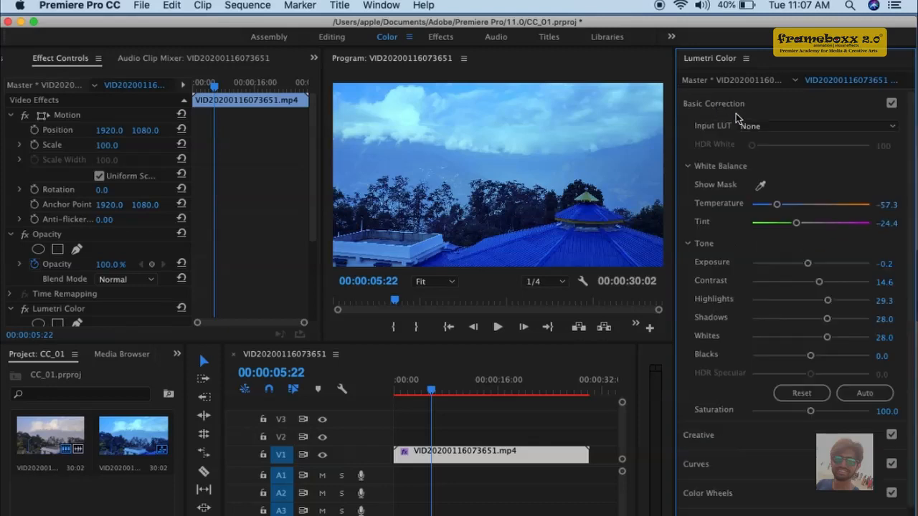
left_click(716, 103)
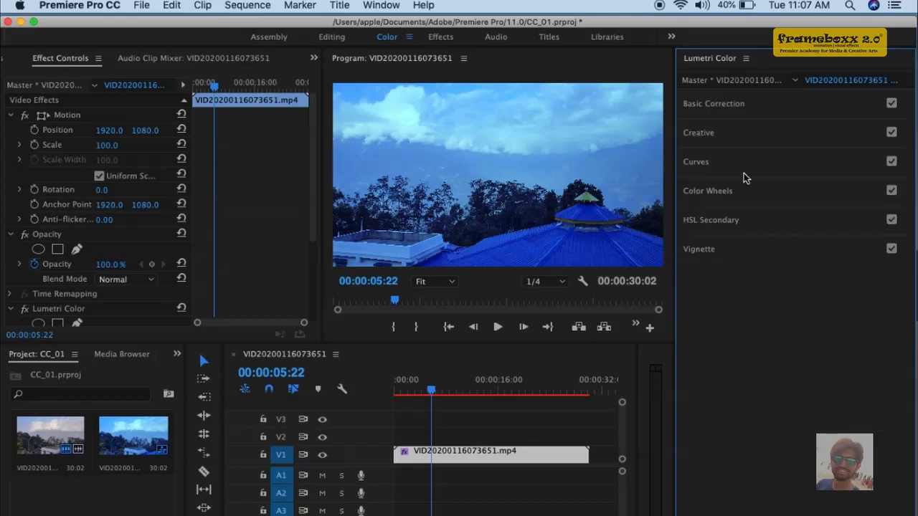
left_click(736, 194)
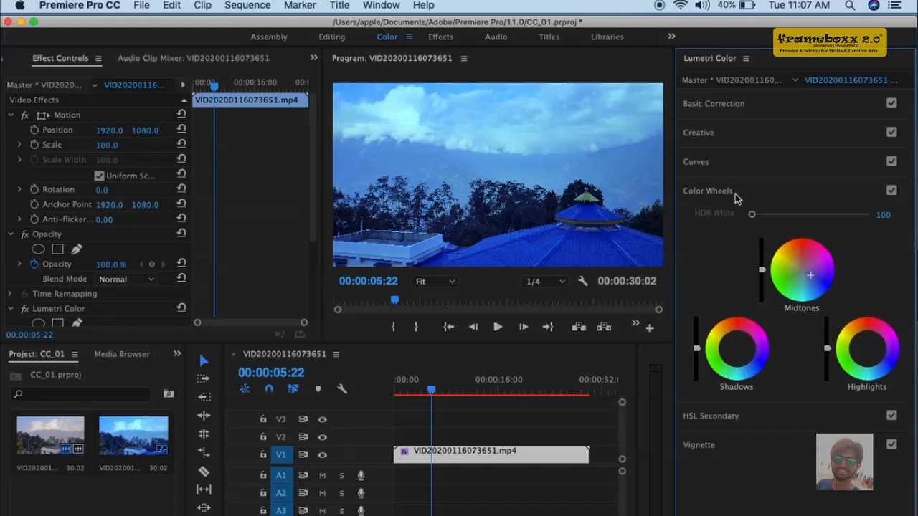
double_click(802, 269)
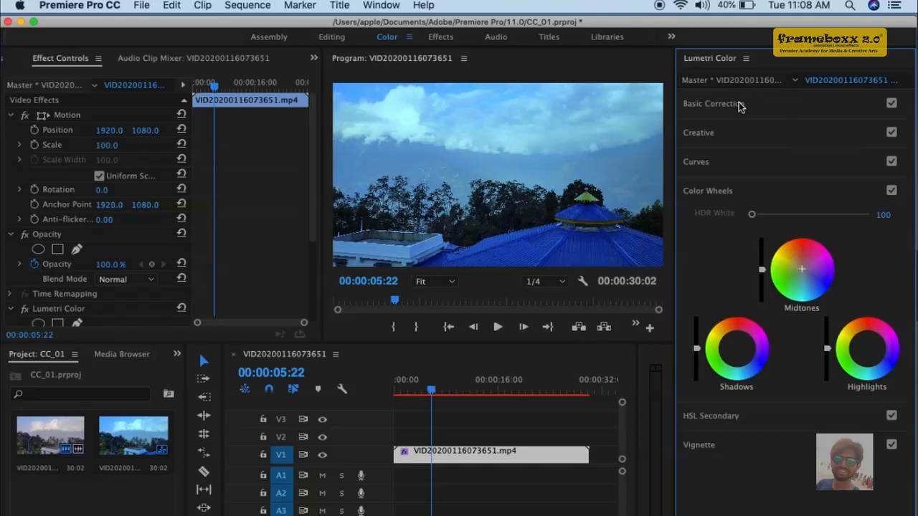
Step: Set the vignette amount to about -2.3 after trying 1.9, and scrub through the clip to preview it
left_click(735, 446)
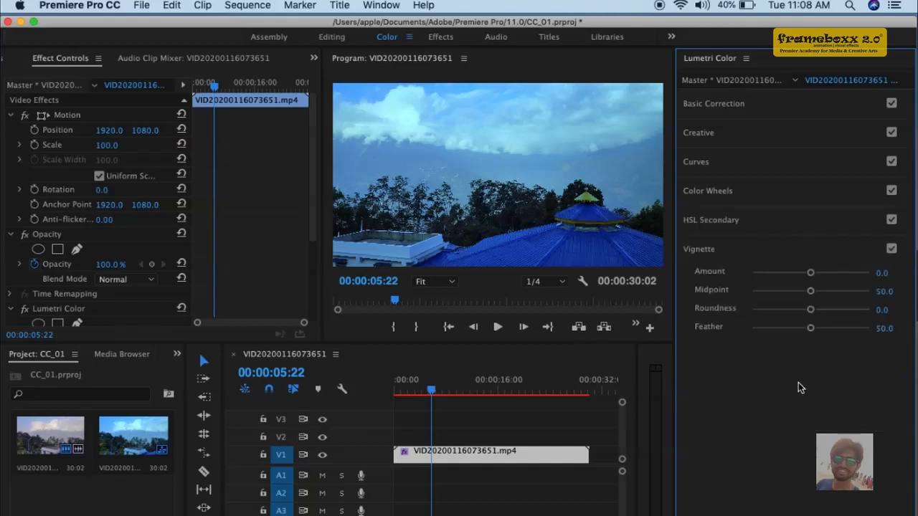
left_click_drag(811, 273, 848, 275)
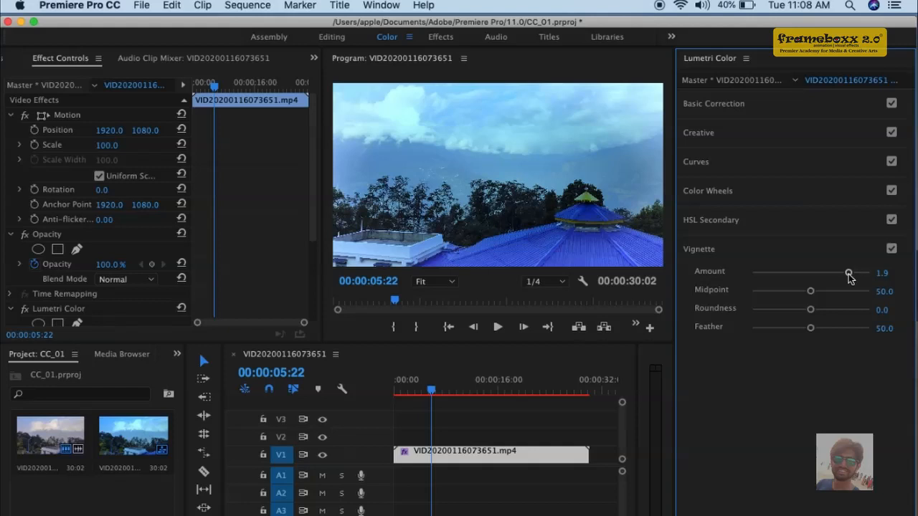
left_click_drag(849, 276, 766, 281)
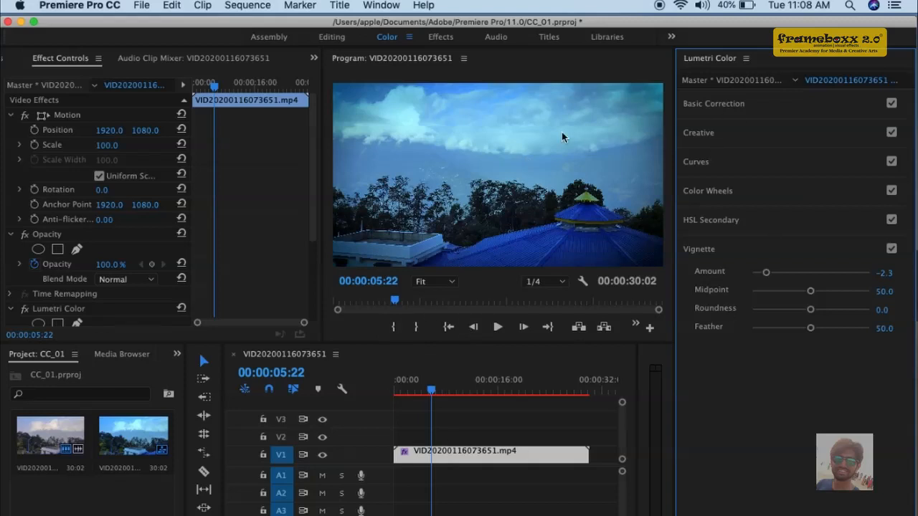
left_click_drag(429, 392, 525, 397)
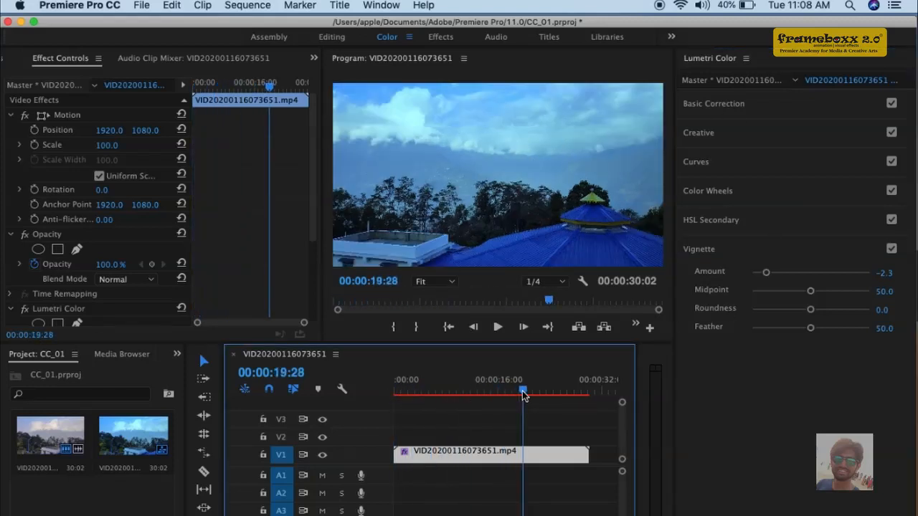
left_click_drag(522, 391, 378, 399)
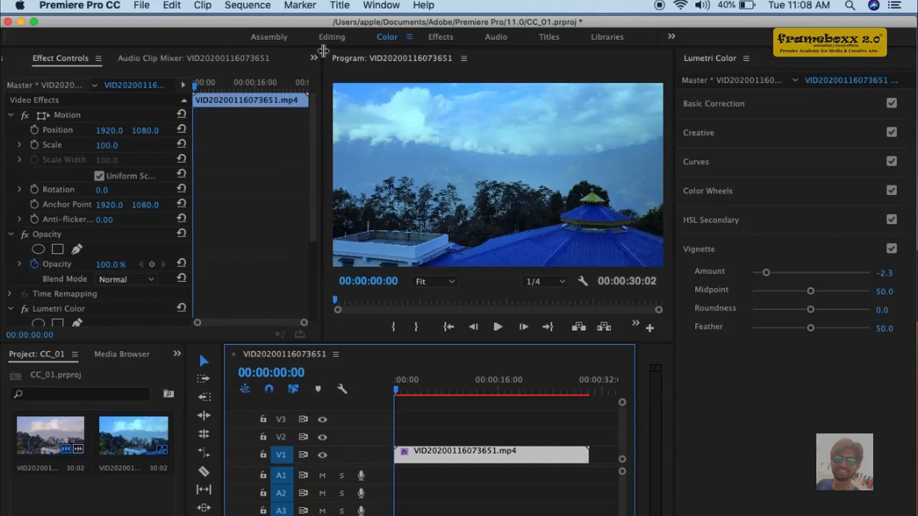
Step: Create a default still title at 3840 × 2160, 29.97 fps, with square pixels
left_click(341, 7)
mouse_move(342, 50)
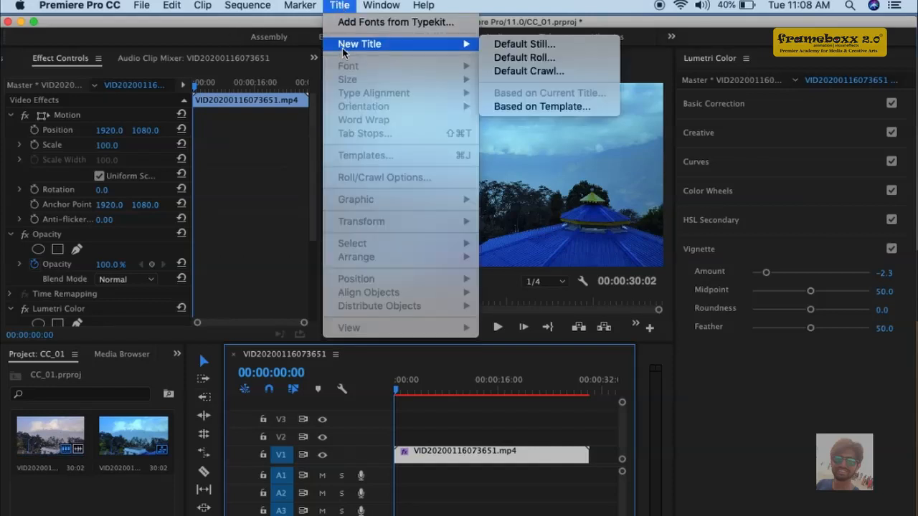
left_click(513, 46)
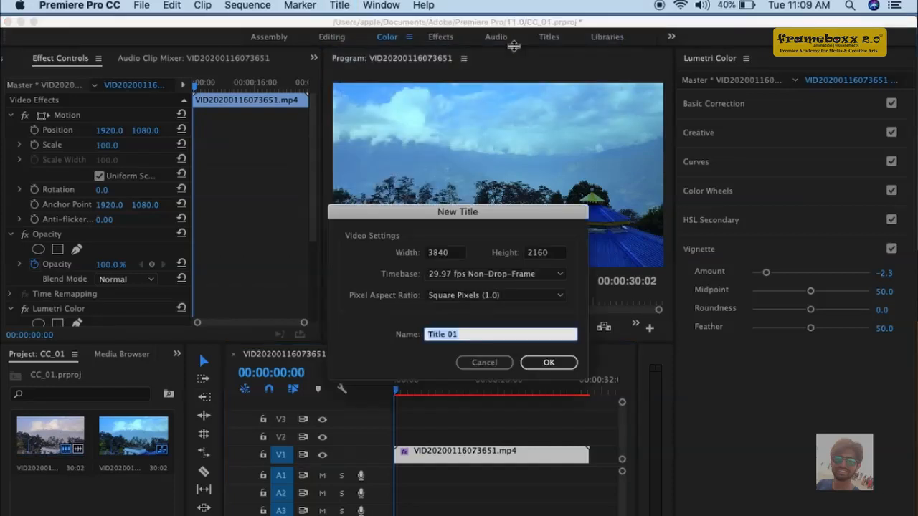
left_click(549, 363)
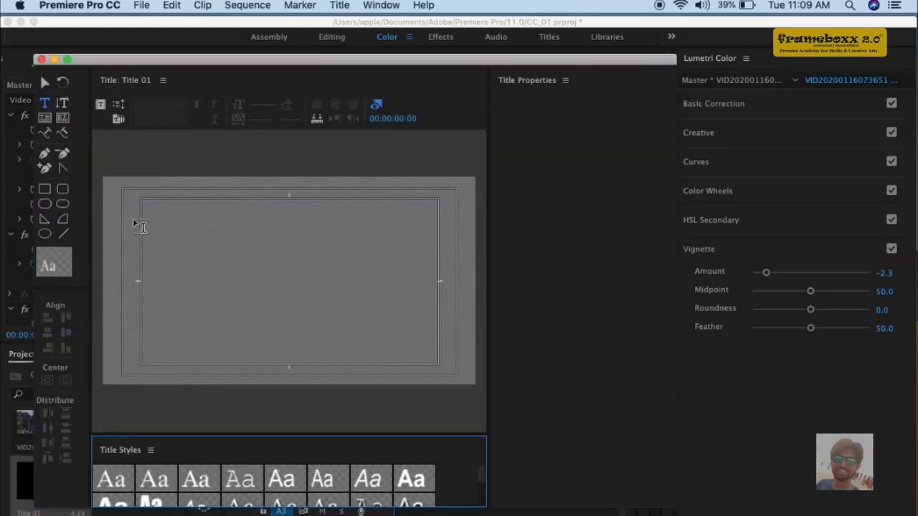
Step: Draw a rectangle about 3966 × 392 across the upper edge of the title frame and fill it with black
left_click(45, 190)
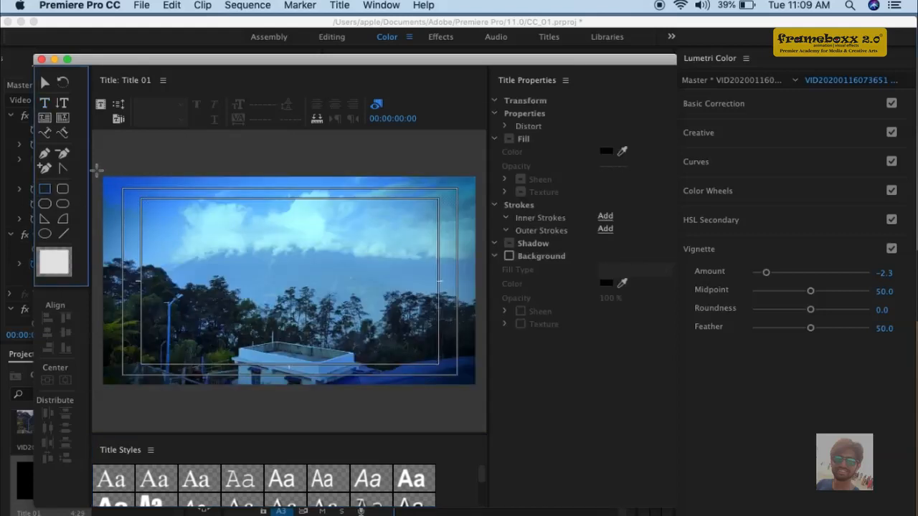
left_click_drag(97, 170, 480, 207)
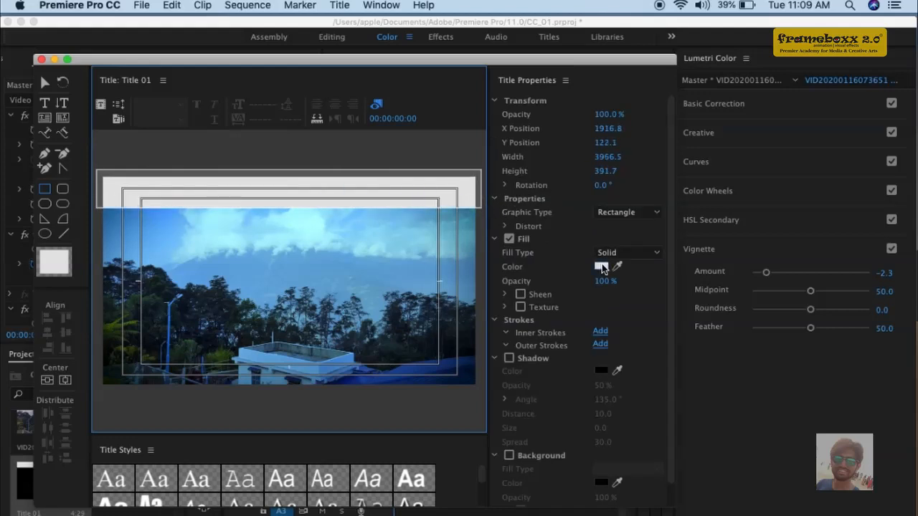
left_click(602, 267)
left_click_drag(394, 258, 535, 106)
left_click(610, 127)
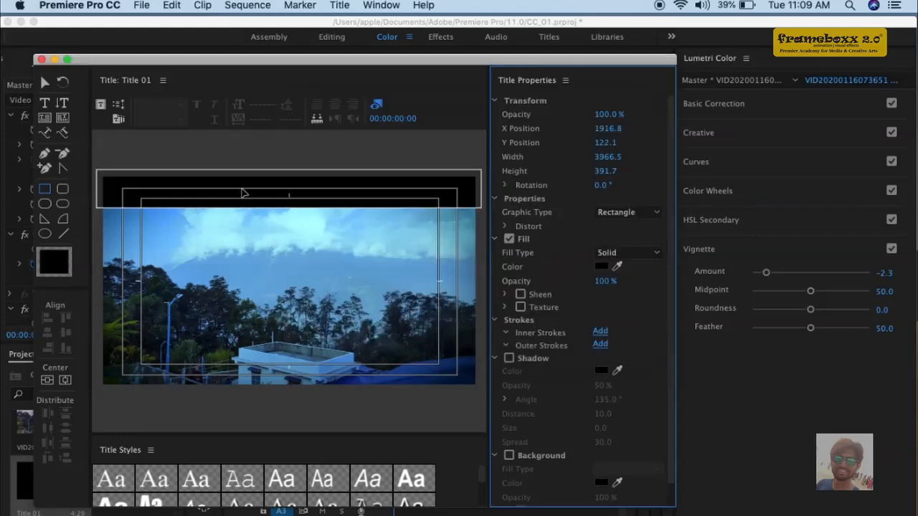
Step: Duplicate the black bar along the lower edge of the frame at about Y 2020 and close the title editor
left_click(45, 83)
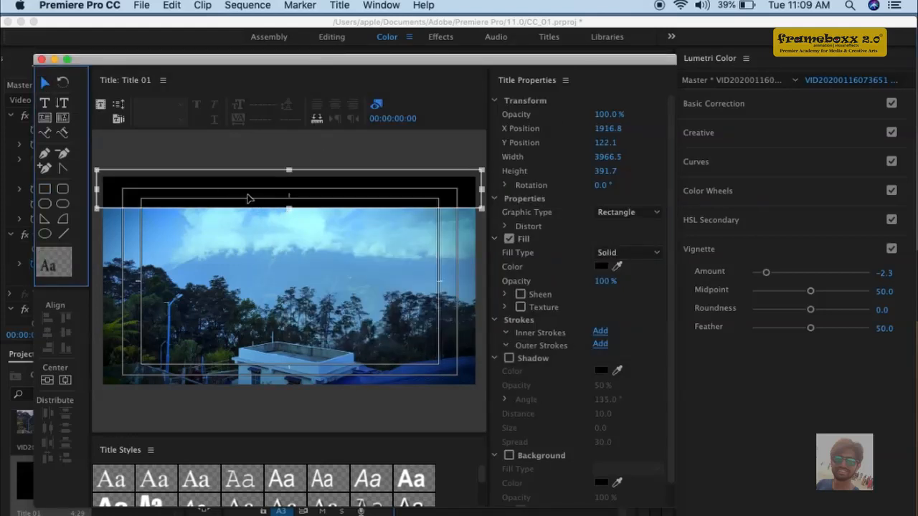
left_click_drag(248, 200, 248, 381)
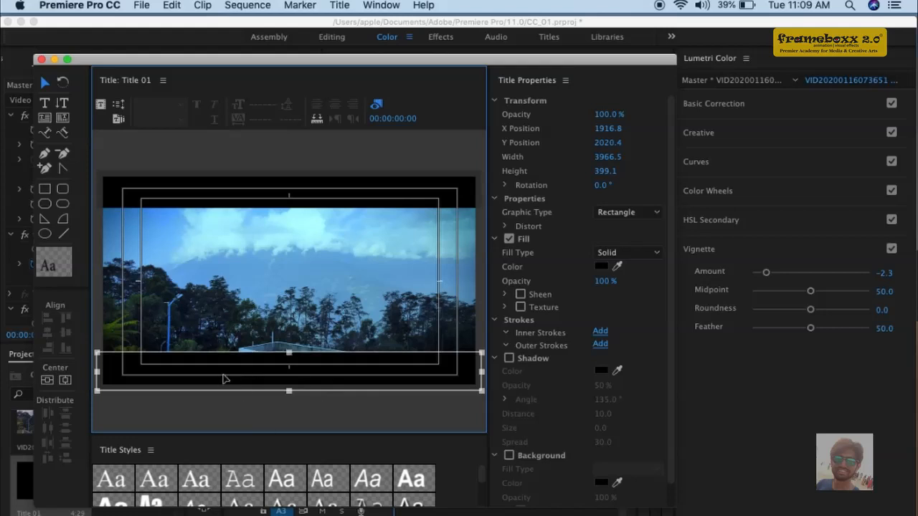
left_click(40, 59)
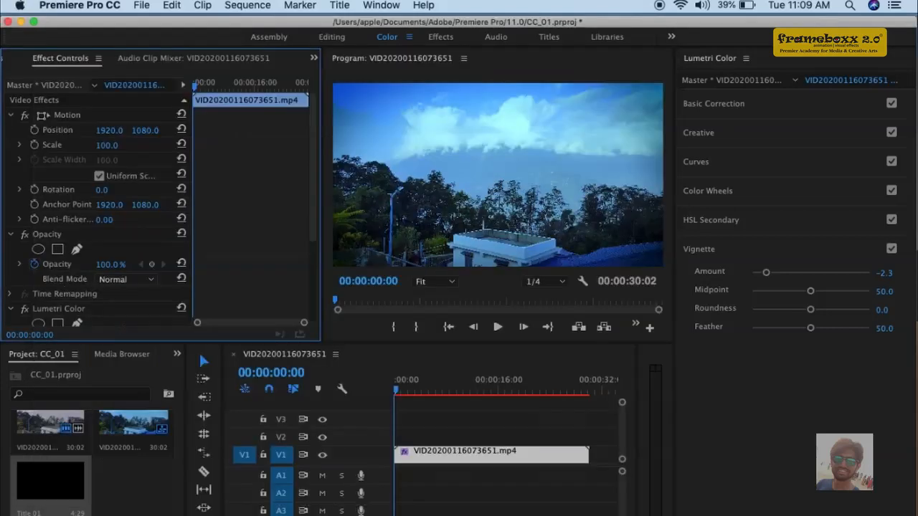
Step: Place the black-bar title on V2 from the sequence start and extend it to the end of the video clip
left_click_drag(57, 496, 395, 437)
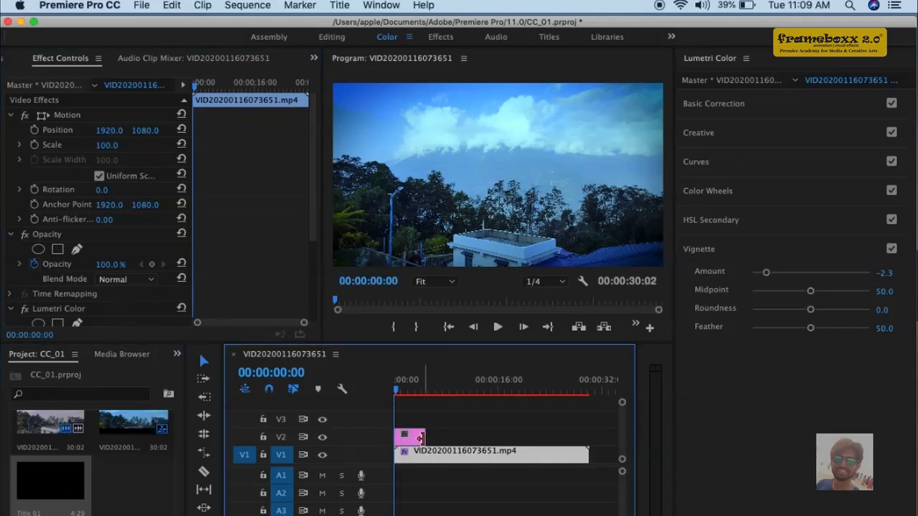
left_click_drag(421, 439, 584, 442)
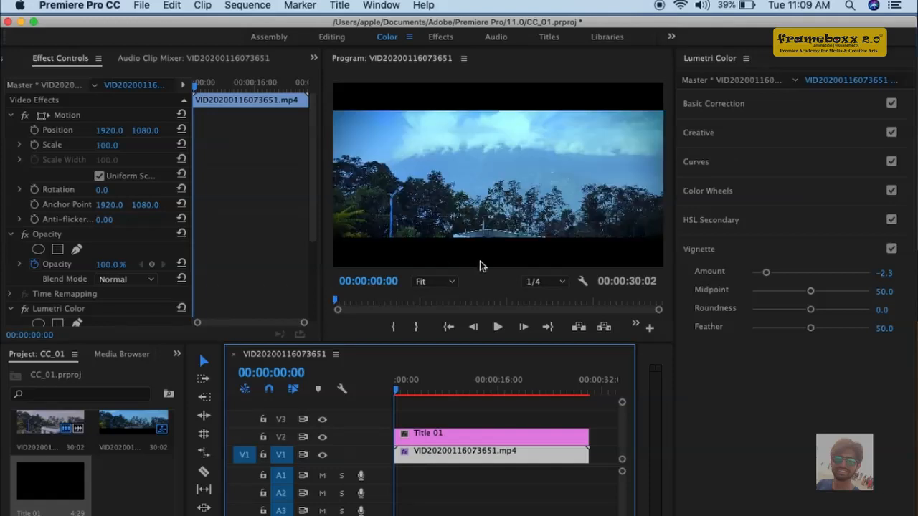
Step: Select the title and video clips together, preview the graded footage with black bars, and return the playhead to the sequence start
left_click(601, 418)
left_click_drag(601, 418, 526, 495)
left_click(414, 394)
left_click(428, 393)
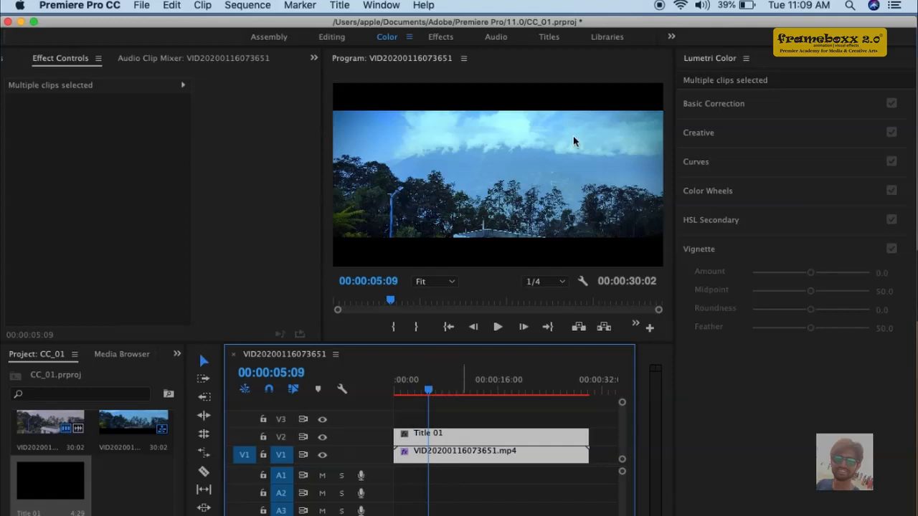
left_click_drag(429, 392, 391, 394)
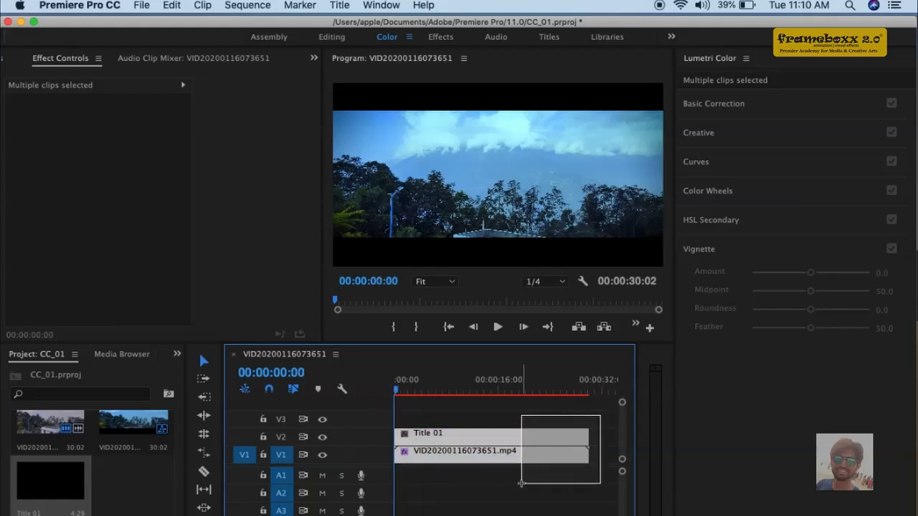
Step: Open the media export settings for the sequence and set the output file to CC in MP4 format on the Desktop
left_click(140, 5)
mouse_move(284, 356)
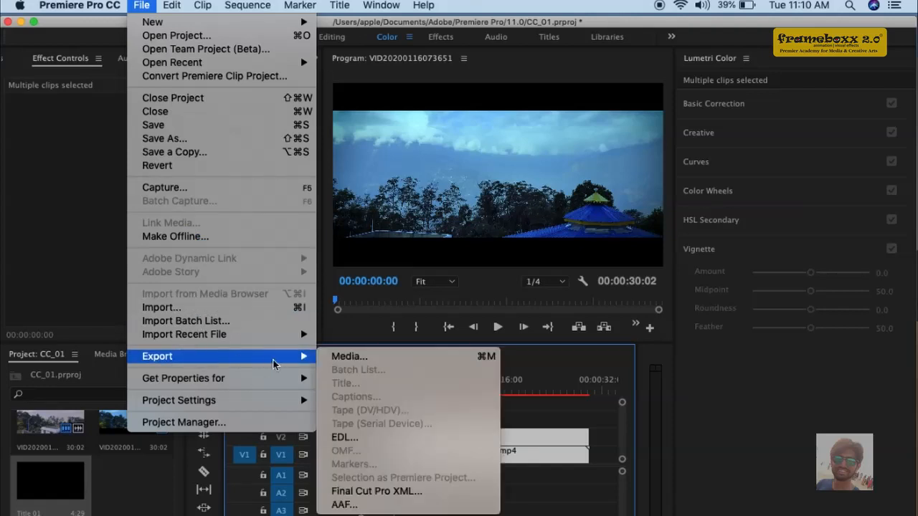
left_click(340, 361)
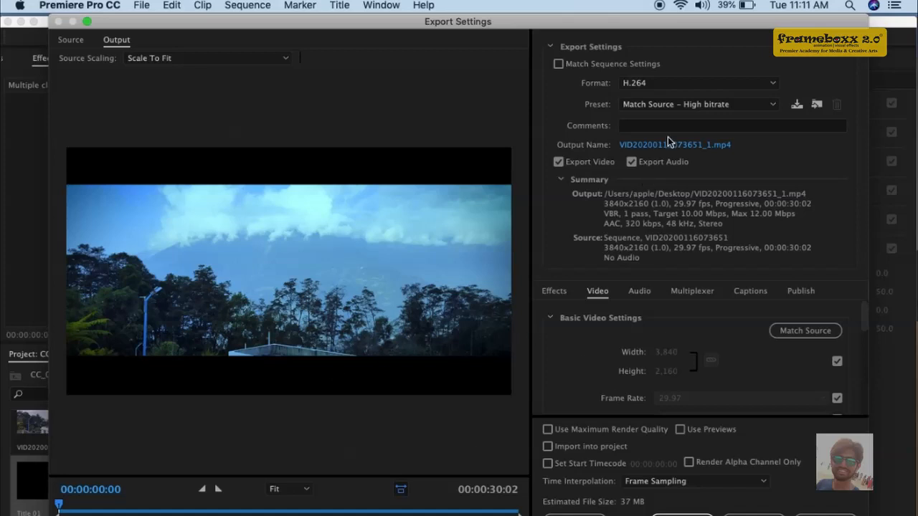
left_click(638, 146)
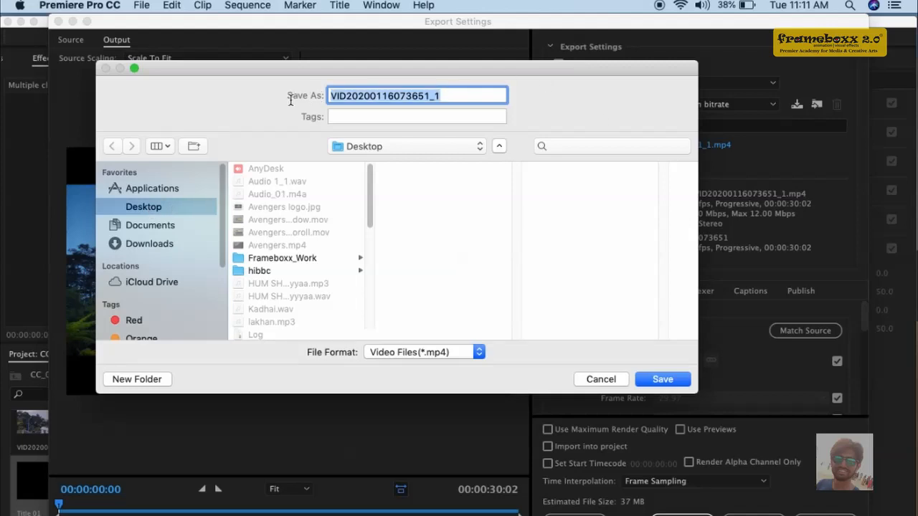
type("CC")
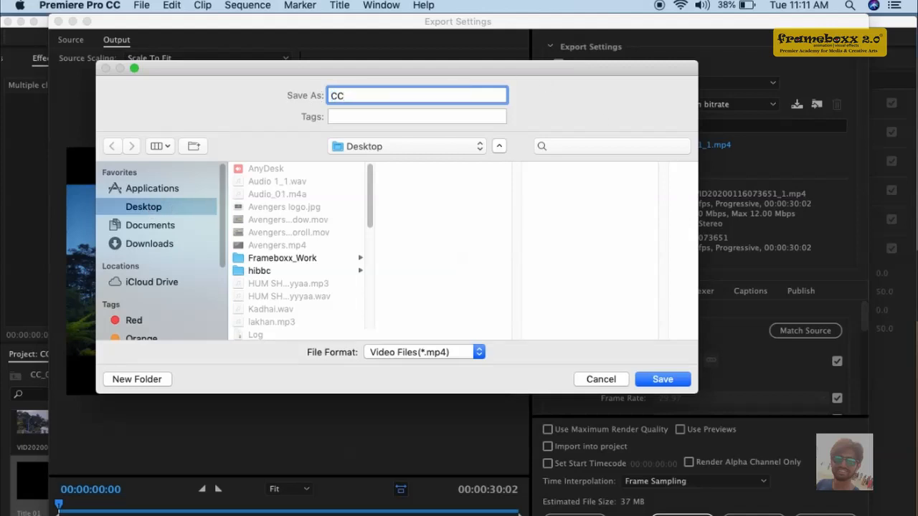
left_click(666, 381)
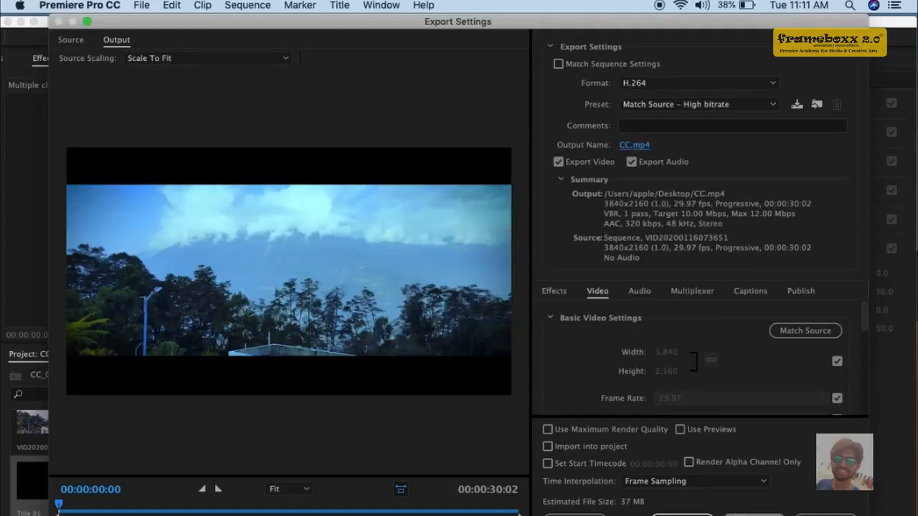
Step: Recheck the Desktop save location for CC.mp4 and export the sequence as H.264 with the Match Source - High bitrate preset
left_click(635, 145)
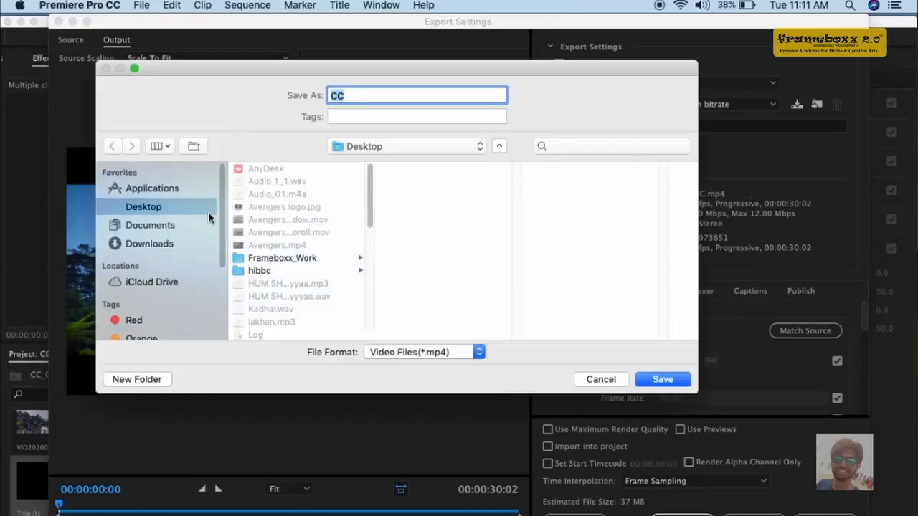
left_click(663, 380)
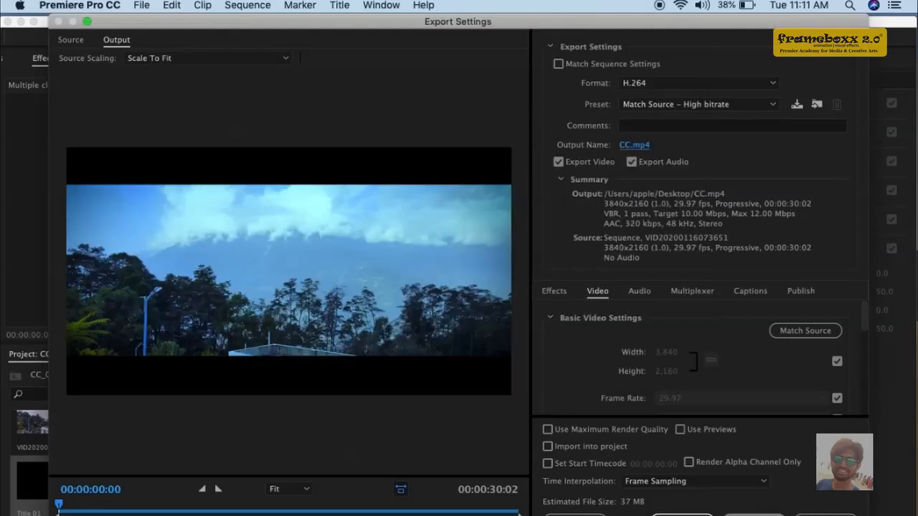
left_click(754, 515)
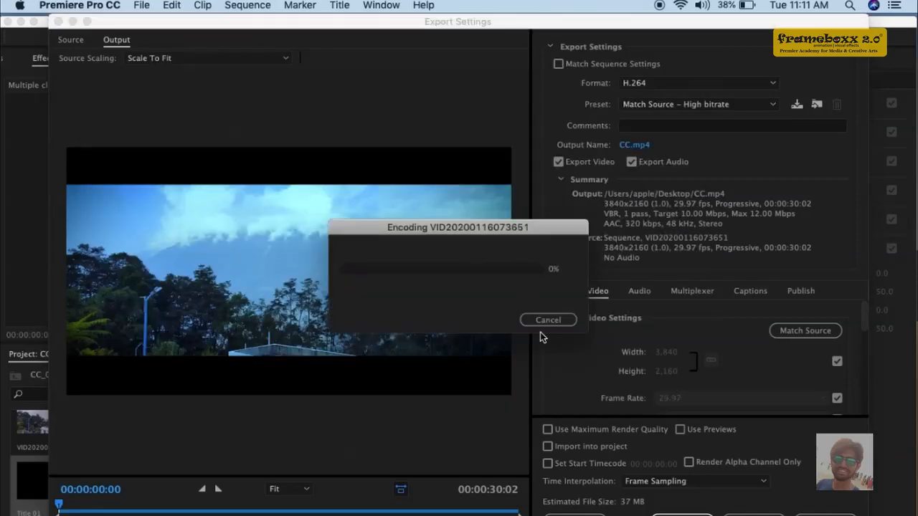